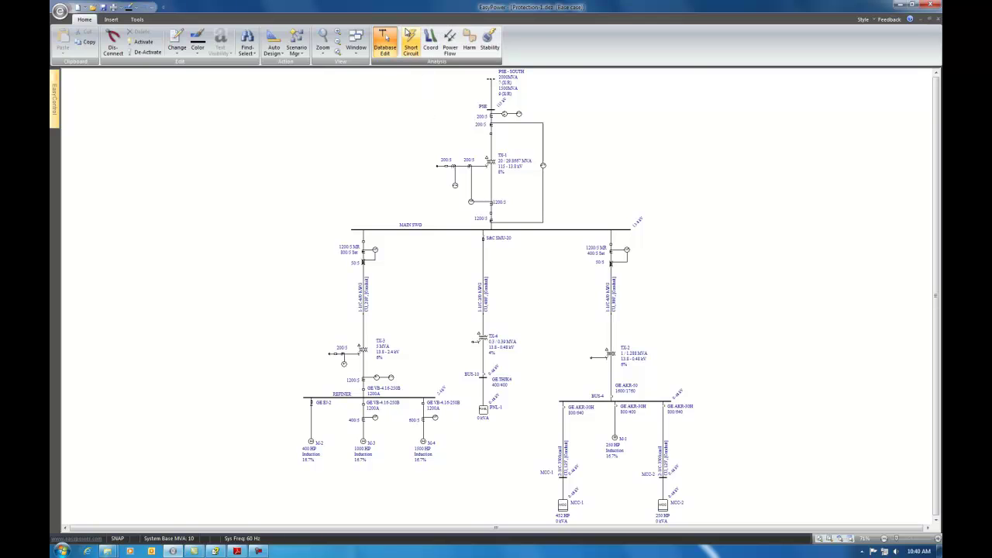
- Turn on Arc Flash Spreadsheet in the Short Circuit options, then fault the buses
{"action": "left_click", "coordinate": [412, 38]}
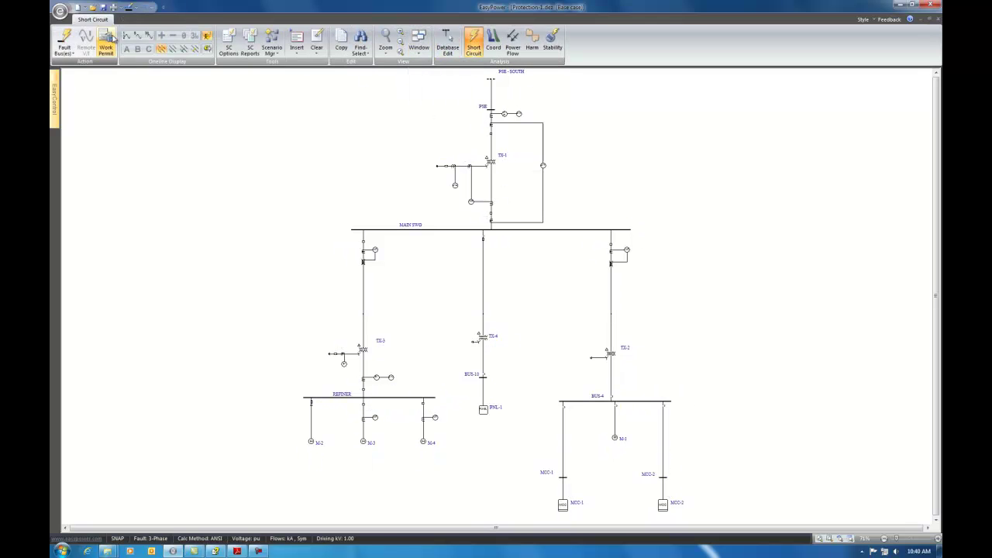
{"action": "left_click", "coordinate": [229, 46]}
{"action": "left_click", "coordinate": [256, 80]}
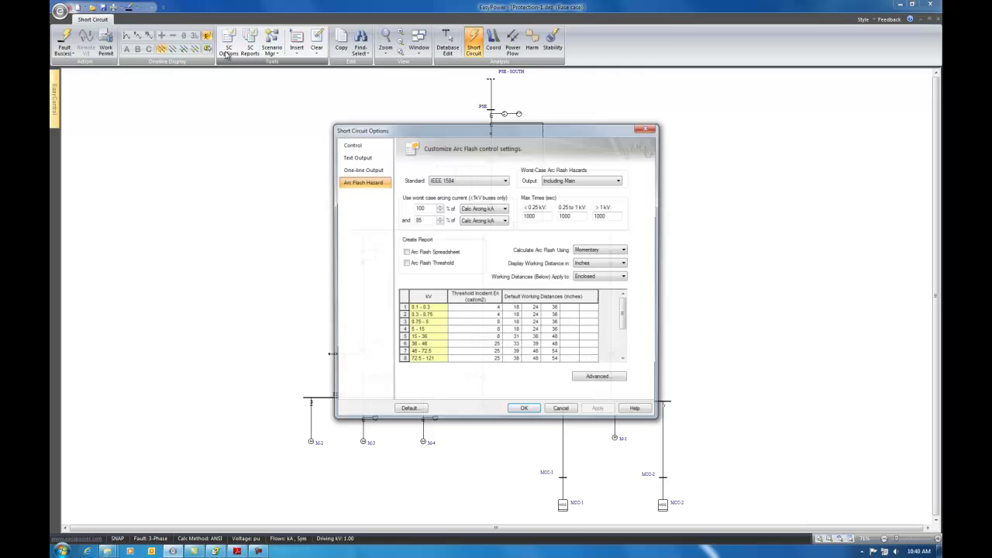
{"action": "left_click", "coordinate": [418, 252]}
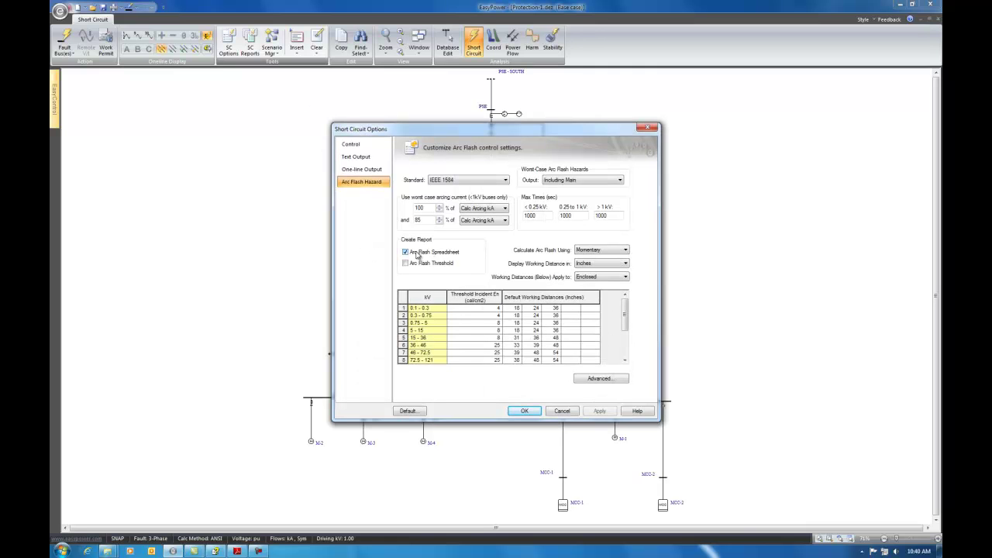
{"action": "left_click", "coordinate": [524, 411]}
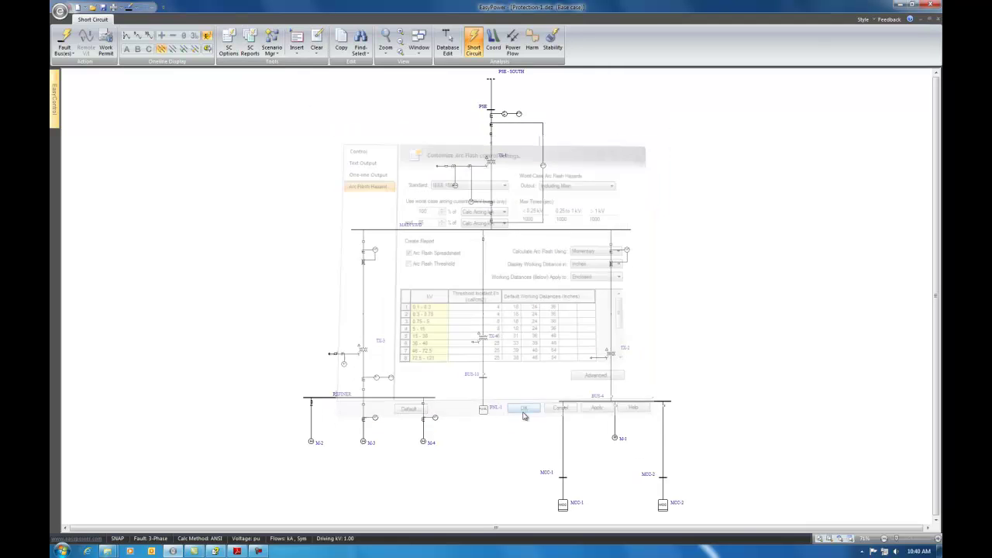
{"action": "left_click", "coordinate": [67, 42]}
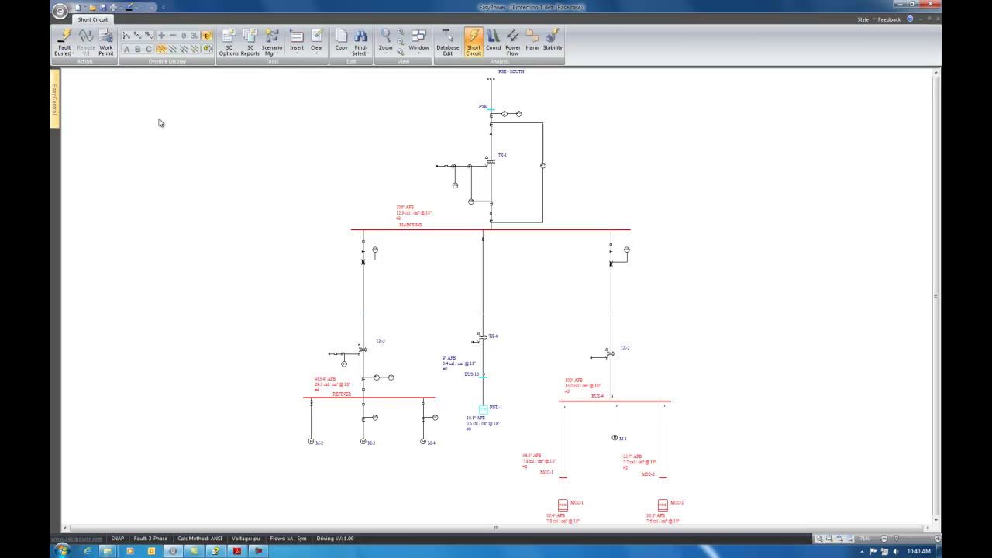
- Open the Arc Flash Hazard Report with F8 and launch Label printing from the Table Report ribbon
{"action": "key", "text": "F8"}
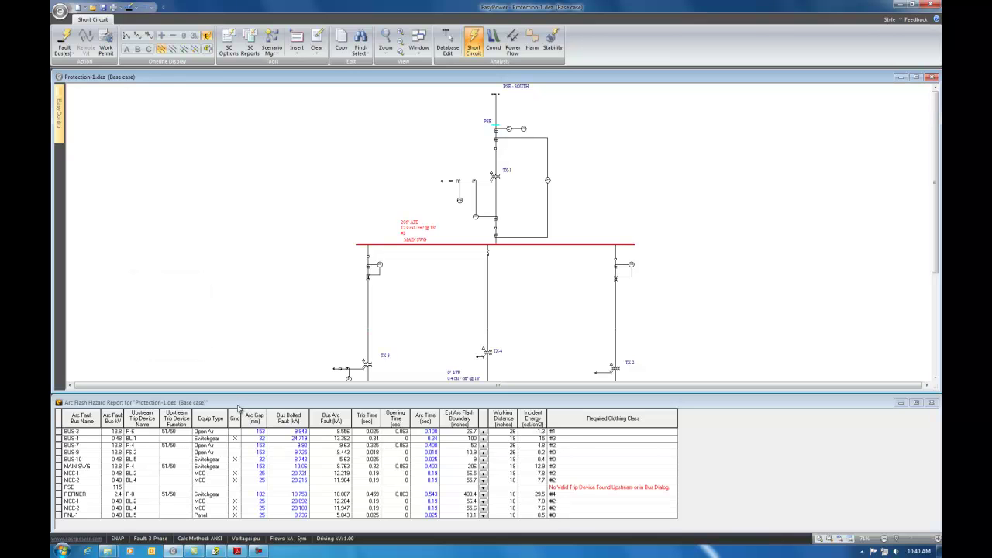
{"action": "left_click", "coordinate": [239, 409]}
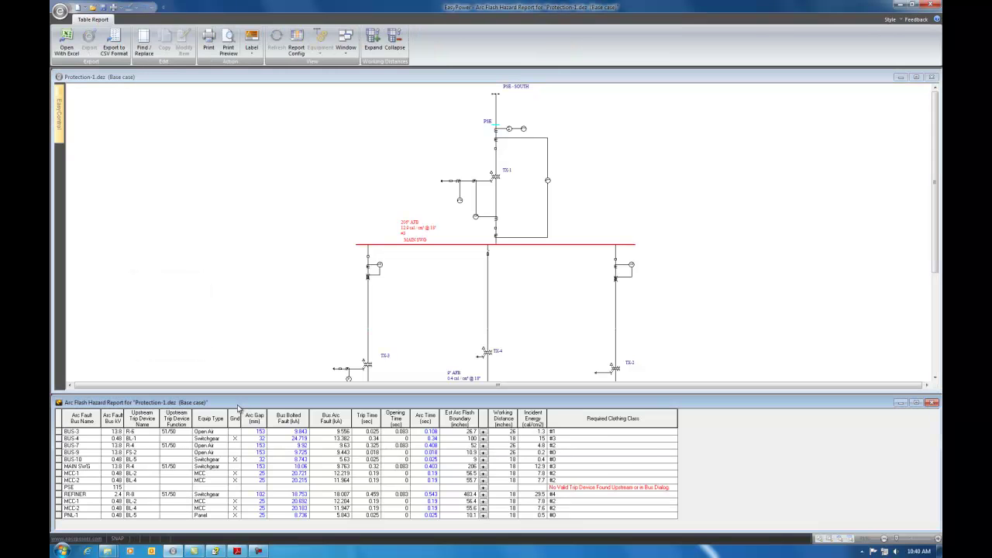
{"action": "left_click", "coordinate": [252, 37]}
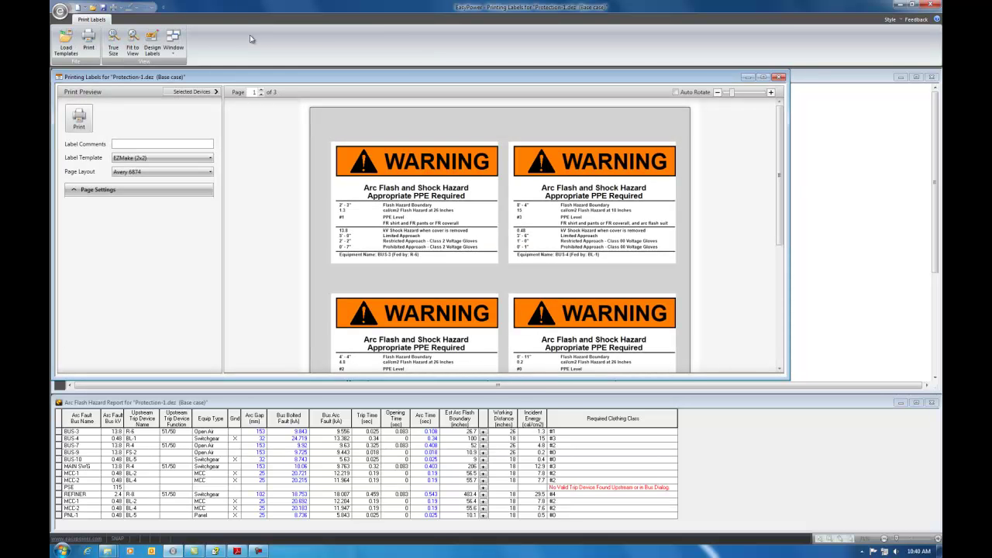
- Maximize the Printing Labels window and enter 'Label Comment' as the label comment
{"action": "left_click", "coordinate": [763, 78]}
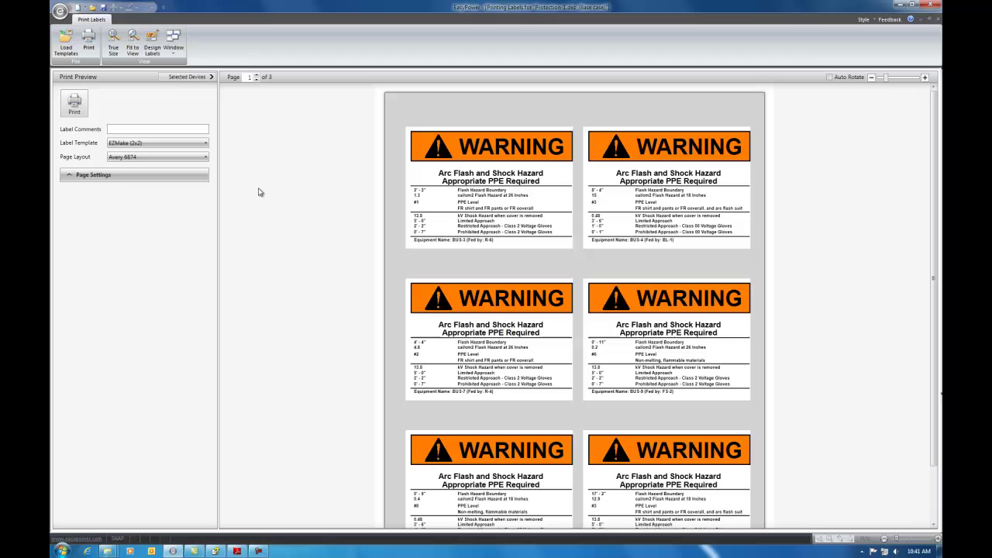
{"action": "left_click", "coordinate": [153, 130]}
{"action": "type", "text": "Label Comment"}
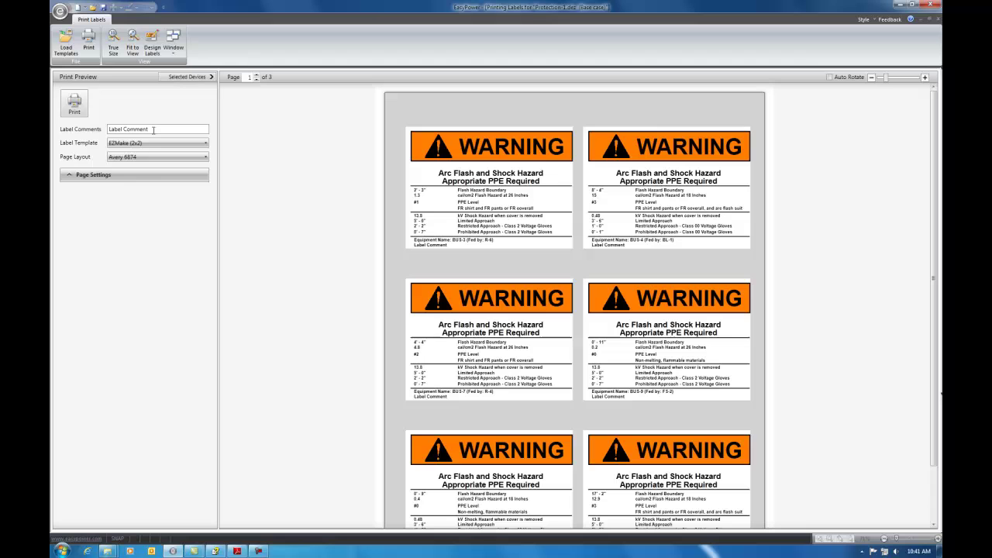
- Try the 4X6 Die-cut 1 2012 w_warning and 4x4 Die-cut 1 templates, then choose Standard 4x6 multi-color
{"action": "left_click", "coordinate": [164, 145]}
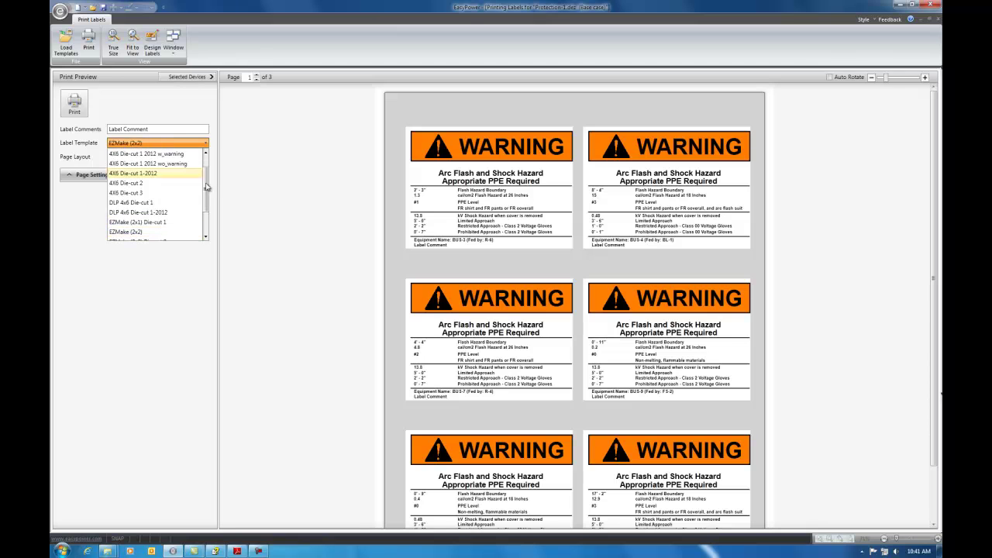
{"action": "left_click_drag", "start_coordinate": [206, 190], "coordinate": [207, 179]}
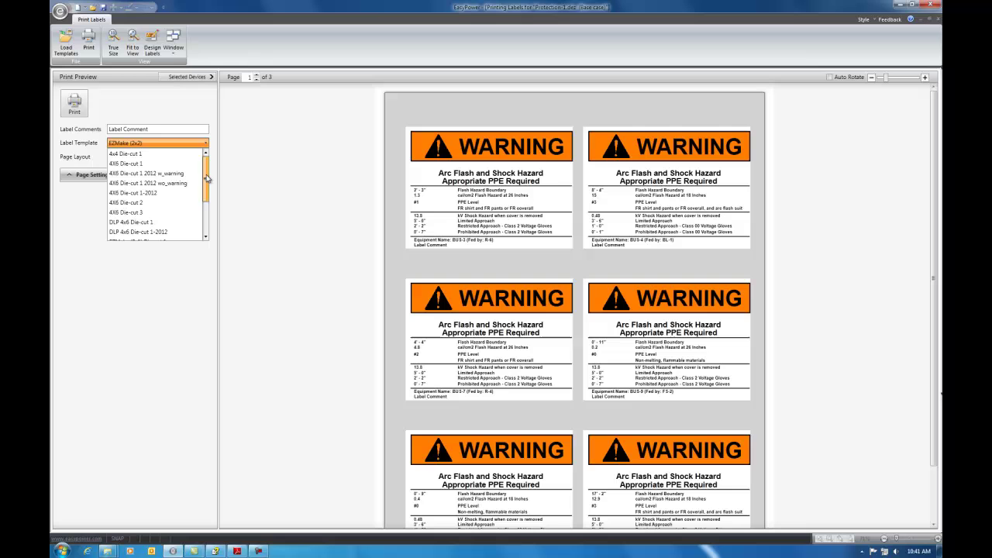
{"action": "left_click", "coordinate": [174, 175]}
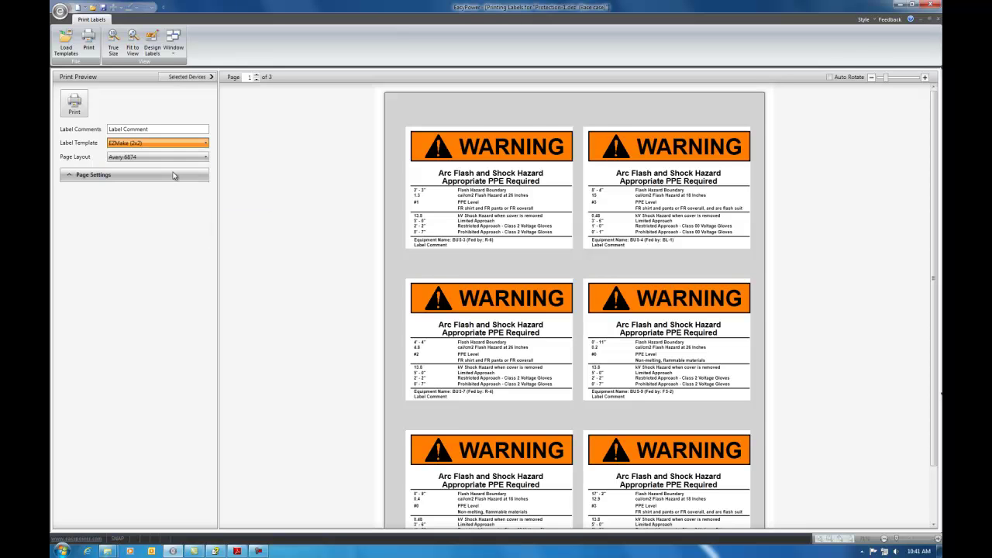
{"action": "left_click", "coordinate": [206, 145]}
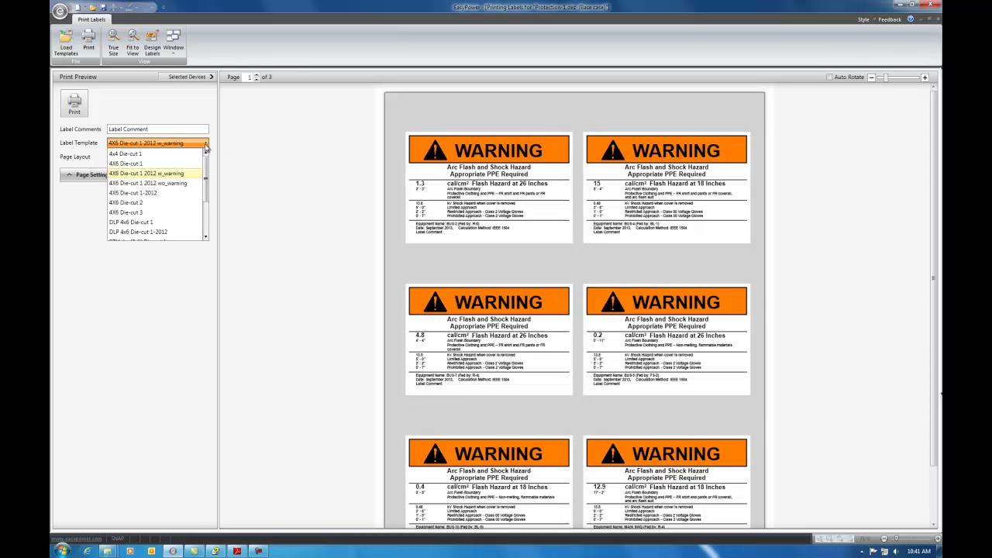
{"action": "left_click", "coordinate": [161, 156]}
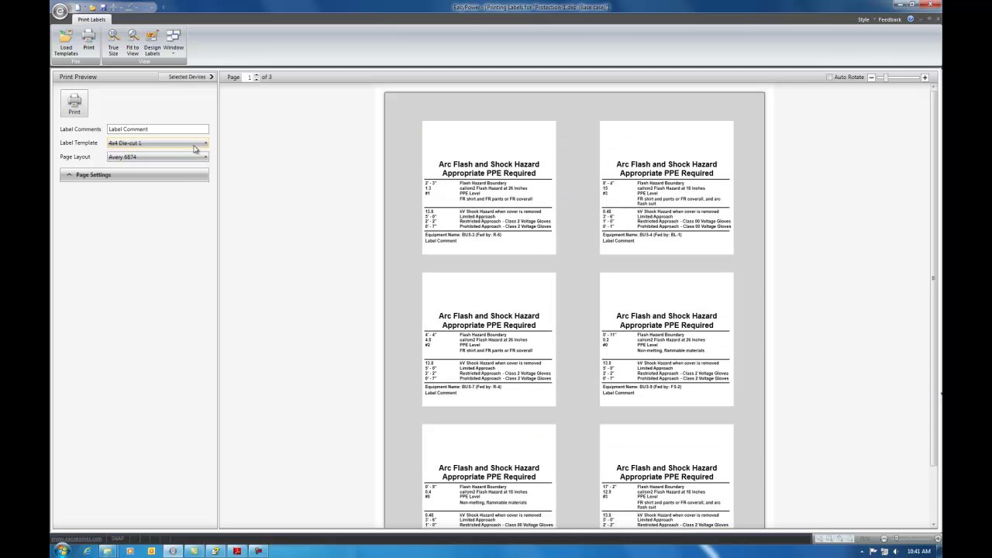
{"action": "left_click", "coordinate": [195, 144]}
{"action": "left_click_drag", "start_coordinate": [208, 186], "coordinate": [207, 221]}
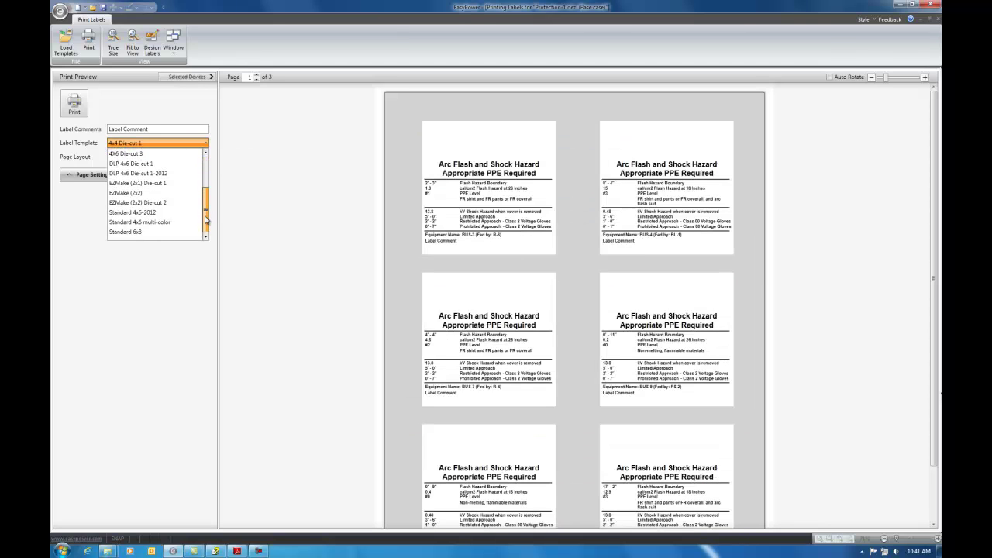
{"action": "left_click", "coordinate": [165, 224]}
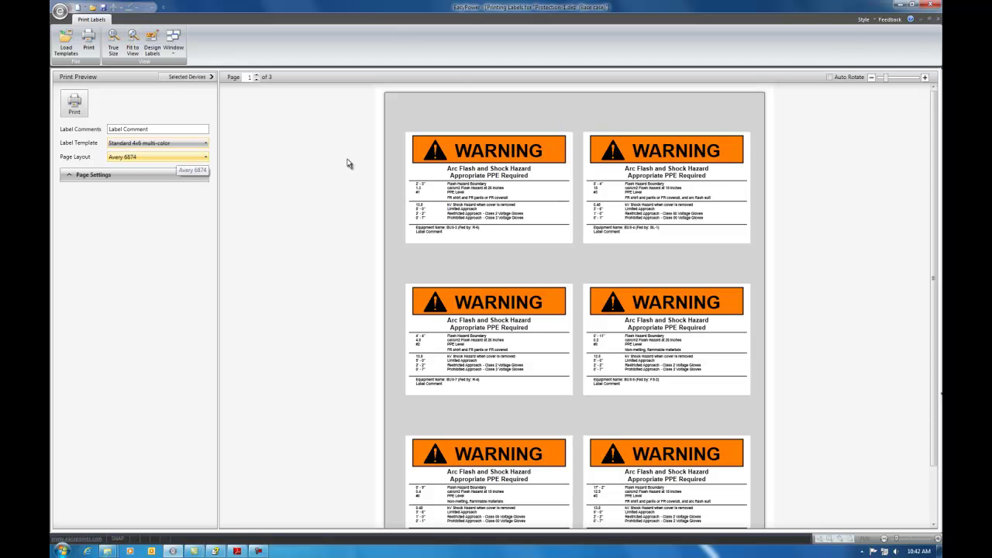
- Set the page layout to 4x6, then change it to 4x6 - 90° Clockwise
{"action": "left_click", "coordinate": [206, 158]}
{"action": "left_click_drag", "start_coordinate": [208, 223], "coordinate": [206, 180]}
{"action": "left_click", "coordinate": [144, 168]}
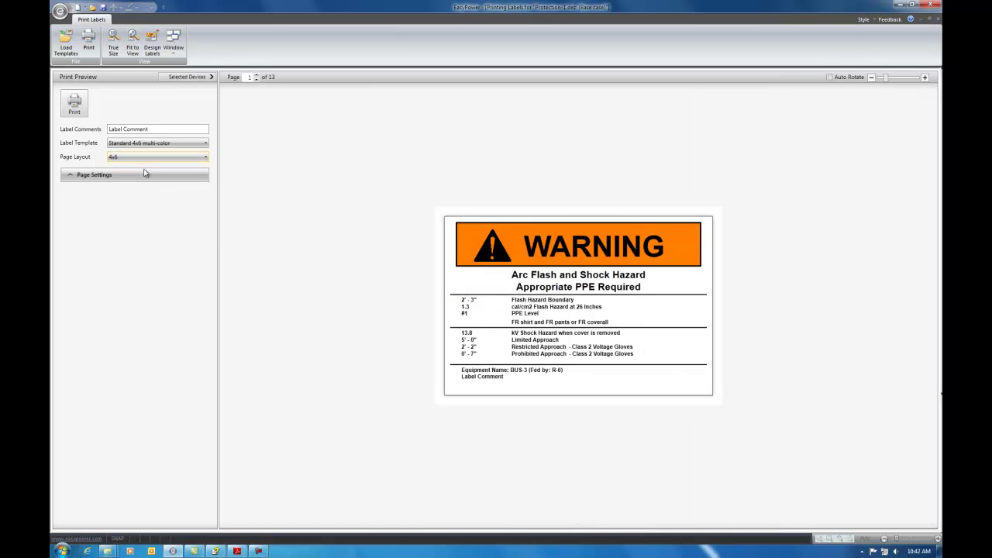
{"action": "left_click", "coordinate": [204, 158]}
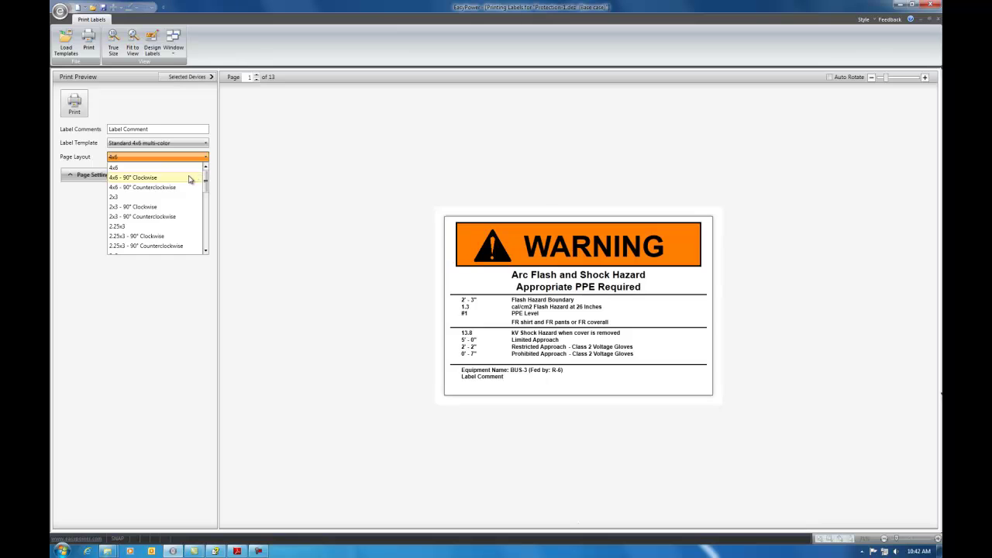
{"action": "left_click", "coordinate": [190, 178]}
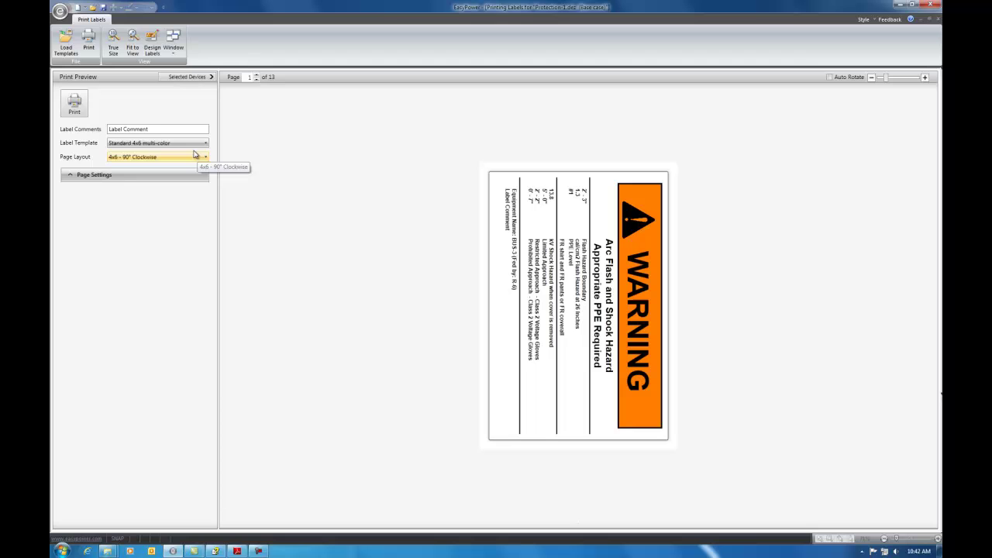
{"action": "left_click", "coordinate": [198, 143]}
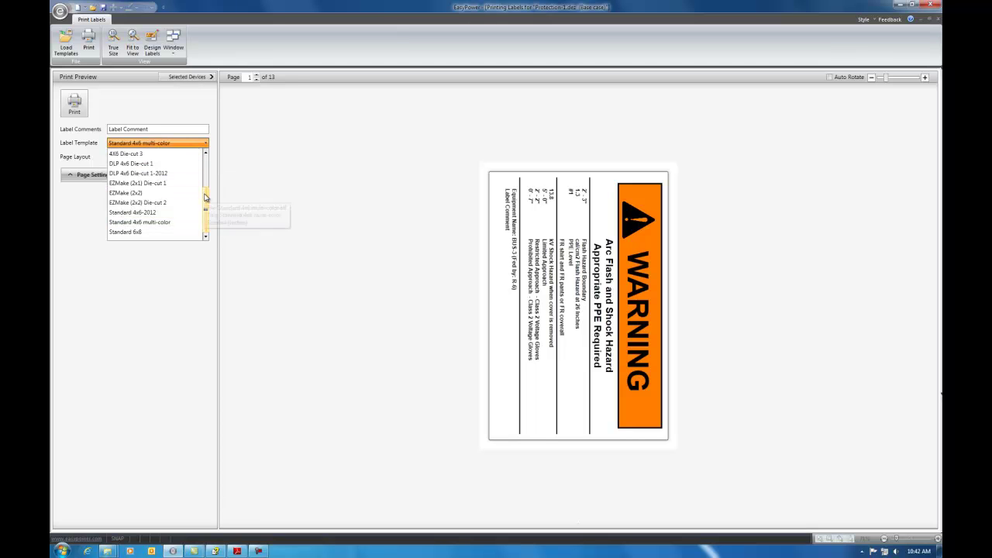
{"action": "scroll", "coordinate": [205, 197], "scroll_direction": "up", "scroll_amount": 3}
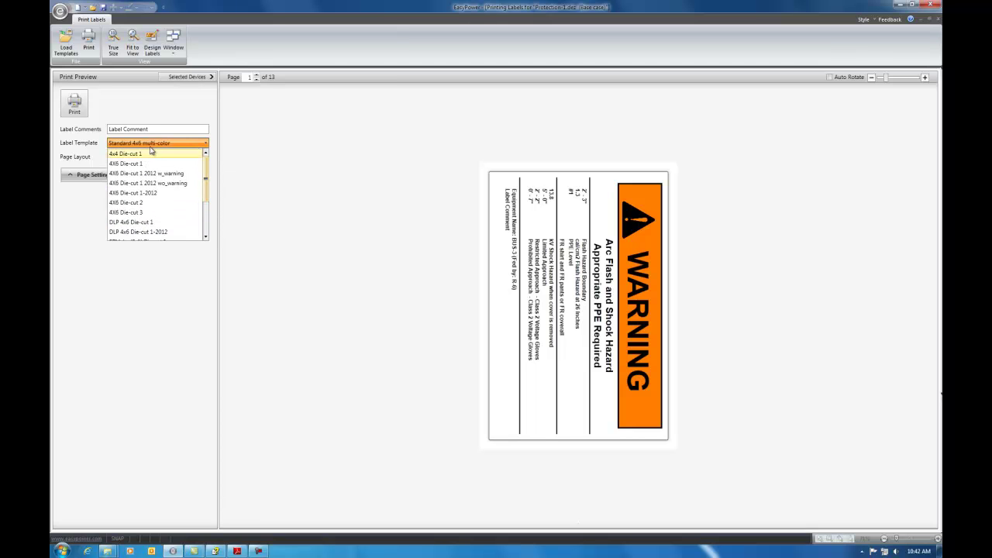
{"action": "left_click", "coordinate": [151, 153]}
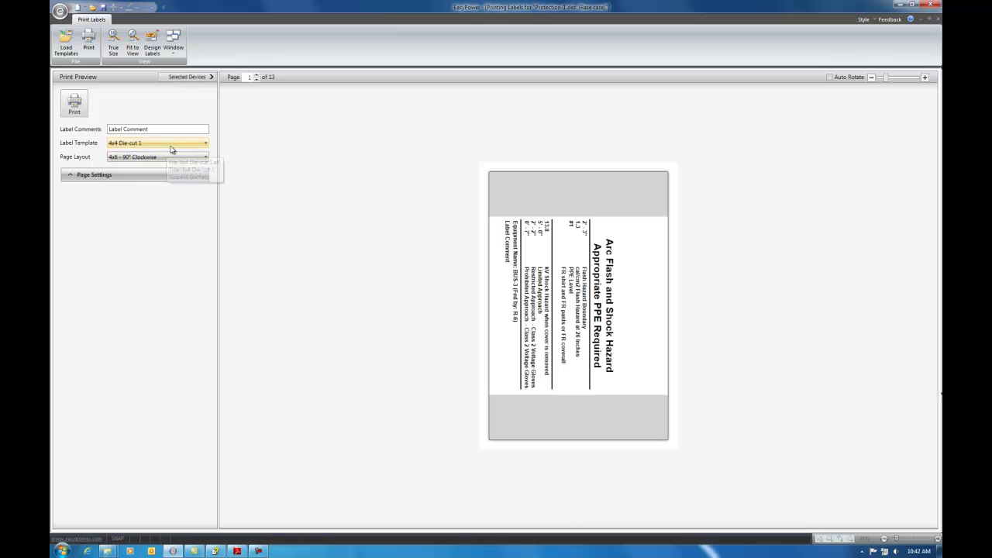
{"action": "left_click", "coordinate": [172, 145]}
{"action": "left_click", "coordinate": [171, 169]}
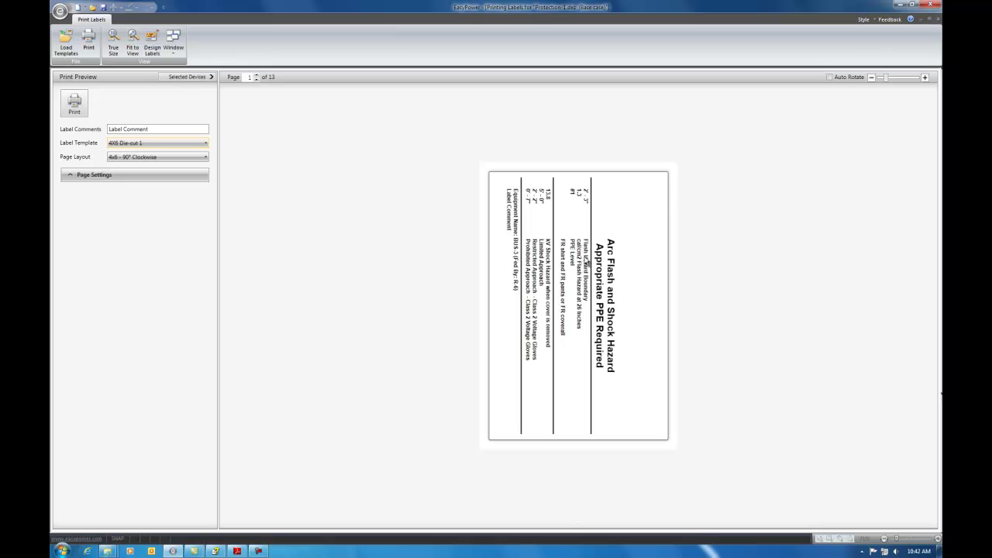
{"action": "left_click", "coordinate": [151, 159]}
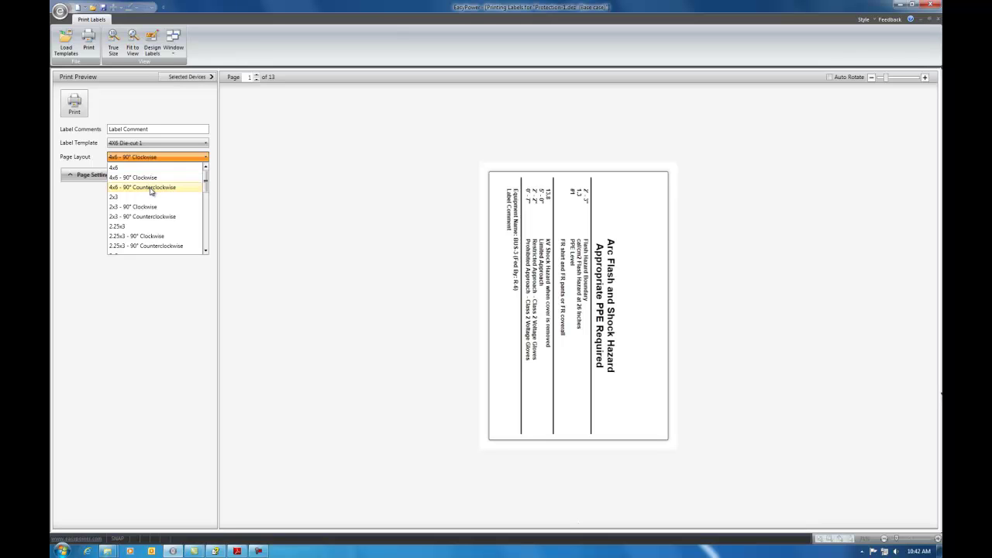
{"action": "left_click", "coordinate": [152, 188]}
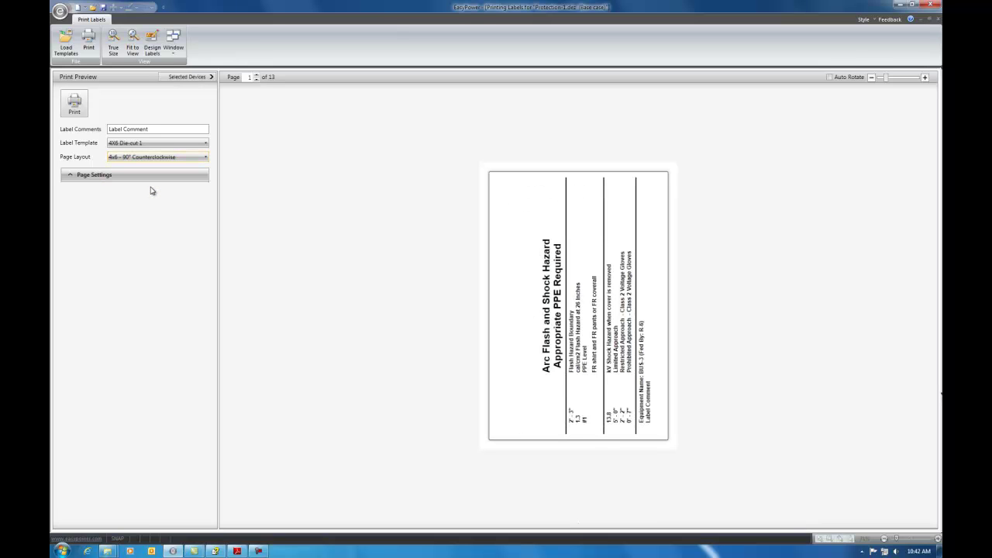
- Expand Page Settings and scroll the Page Layout list toward the Avery entries
{"action": "left_click", "coordinate": [71, 176]}
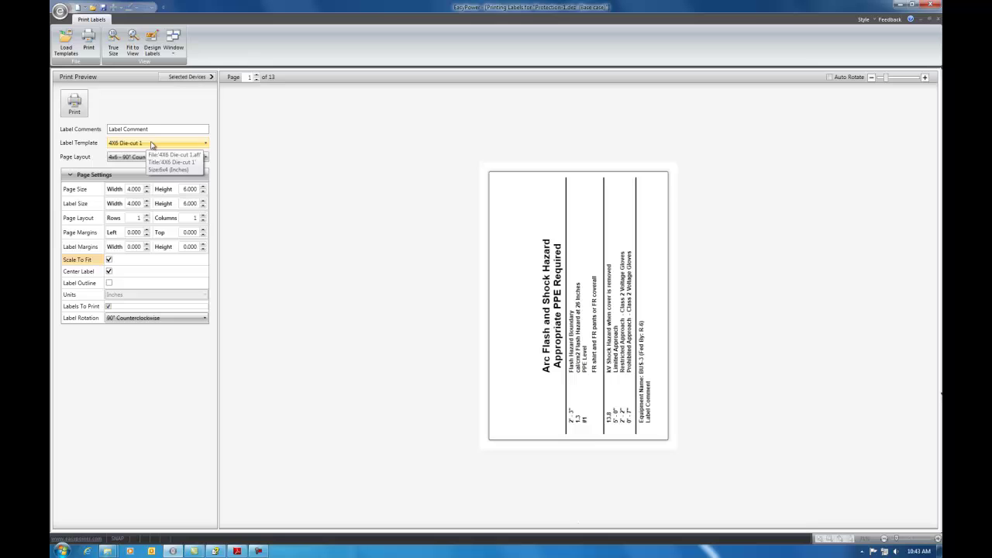
{"action": "left_click", "coordinate": [164, 157]}
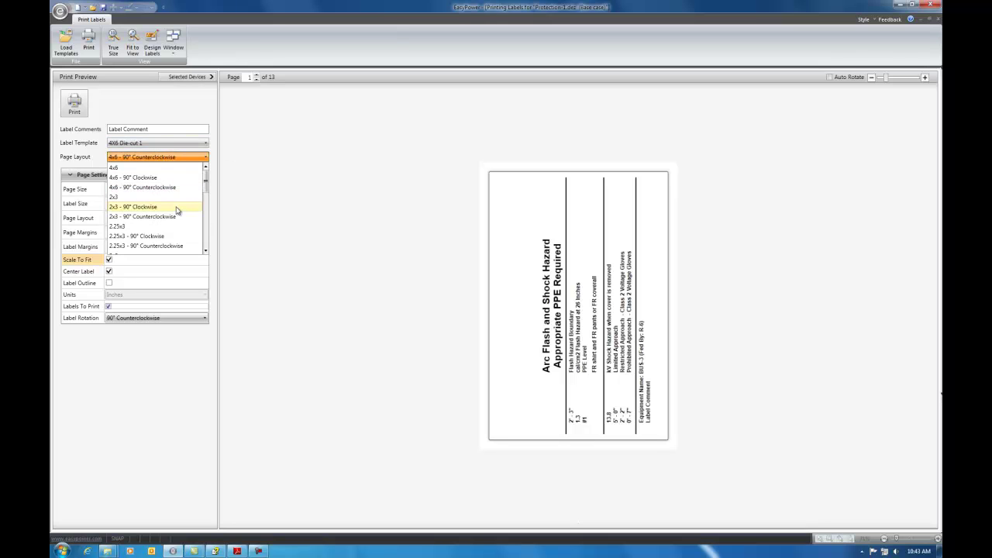
{"action": "left_click_drag", "start_coordinate": [206, 180], "coordinate": [208, 233]}
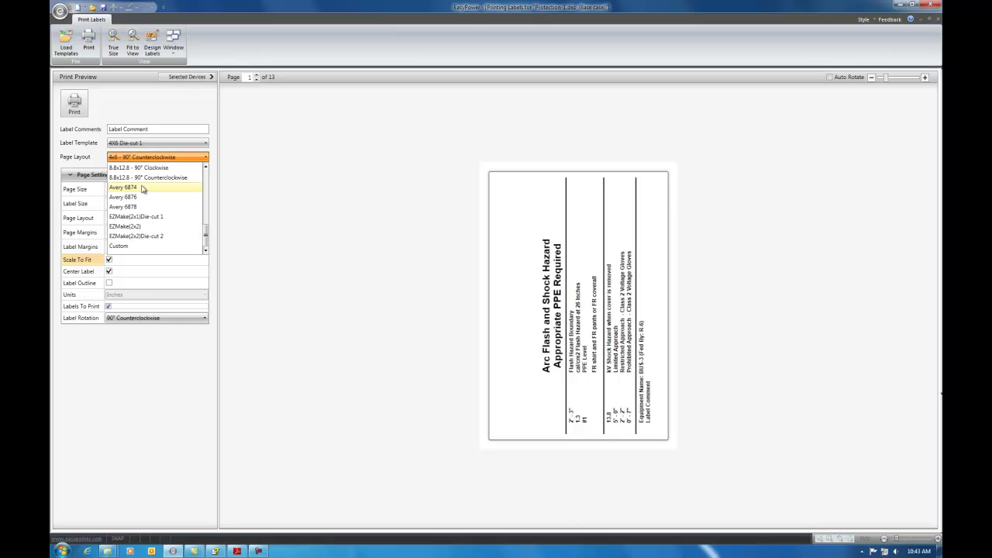
- Use the Avery 6874 layout with Label Outline on, and keep Scale To Fit on
{"action": "left_click", "coordinate": [144, 189]}
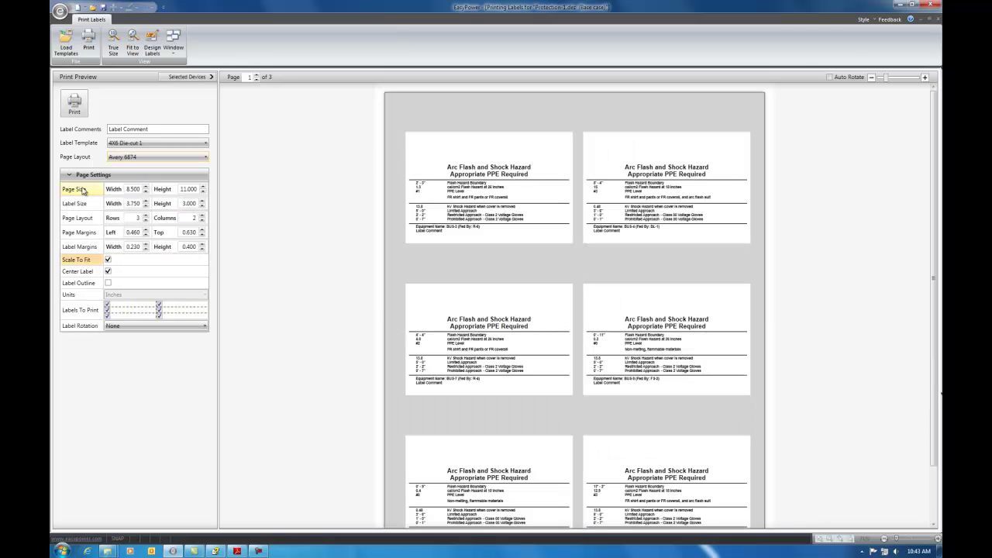
{"action": "left_click", "coordinate": [108, 283]}
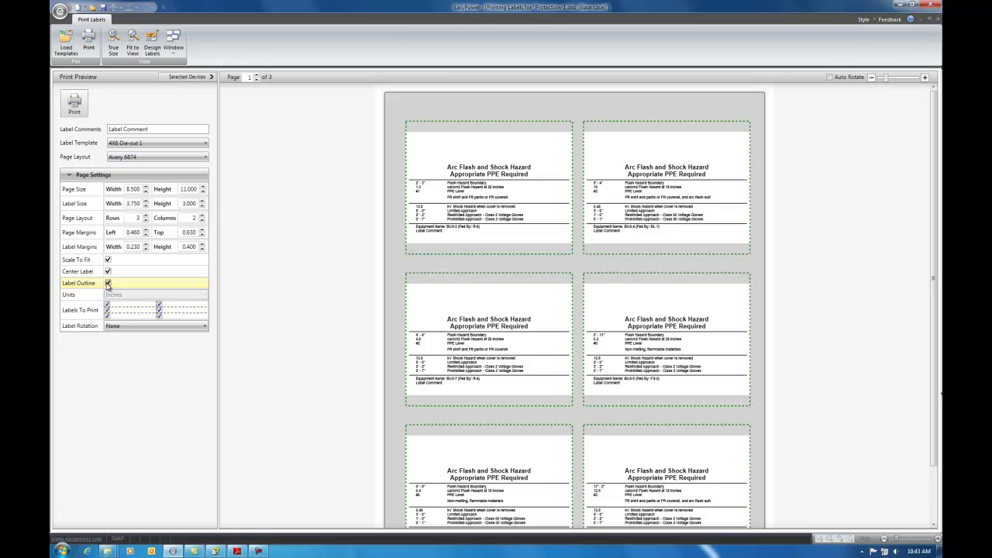
{"action": "left_click", "coordinate": [107, 284]}
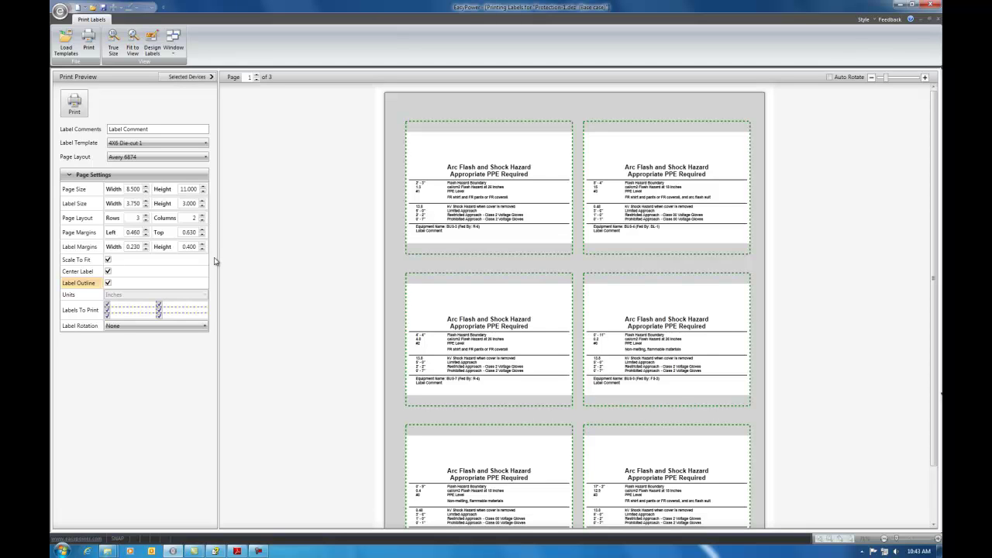
{"action": "left_click", "coordinate": [108, 261]}
{"action": "left_click", "coordinate": [108, 261]}
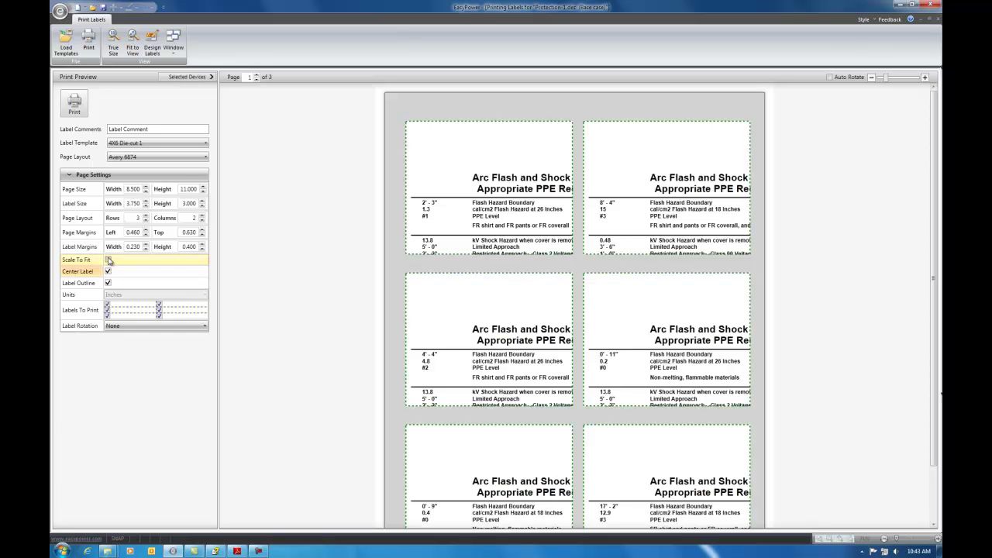
{"action": "left_click", "coordinate": [108, 261]}
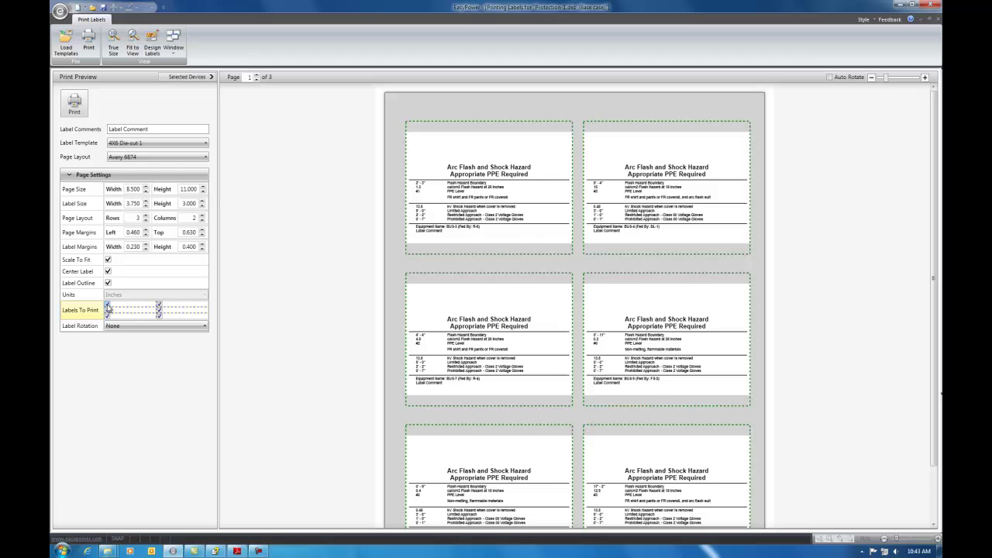
{"action": "left_click", "coordinate": [108, 308]}
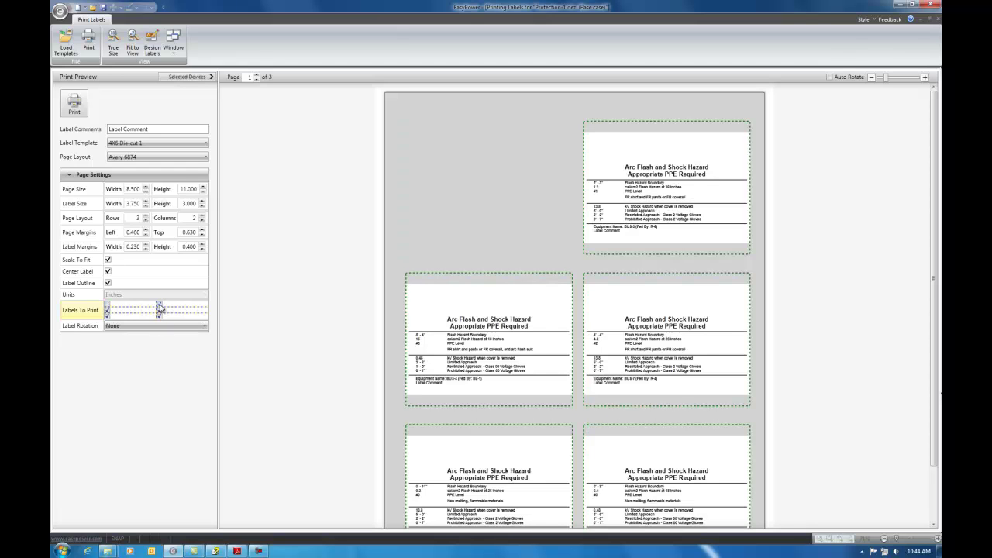
{"action": "left_click", "coordinate": [159, 307]}
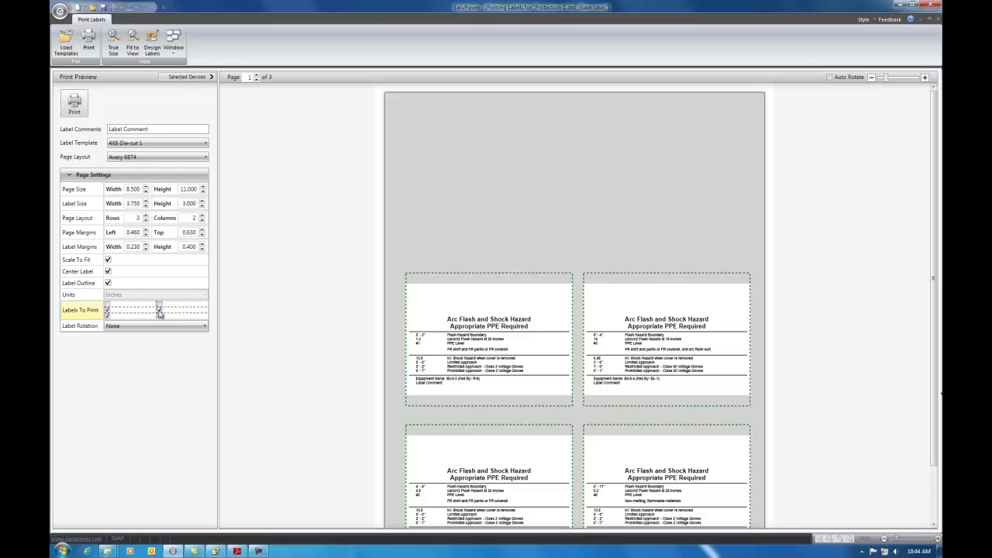
{"action": "left_click", "coordinate": [107, 315]}
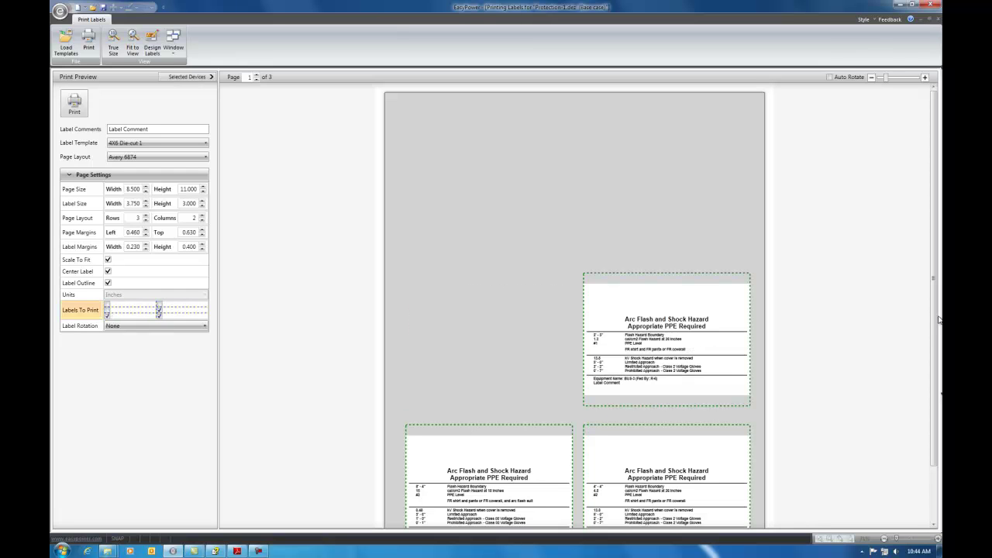
{"action": "left_click_drag", "start_coordinate": [939, 320], "coordinate": [935, 415]}
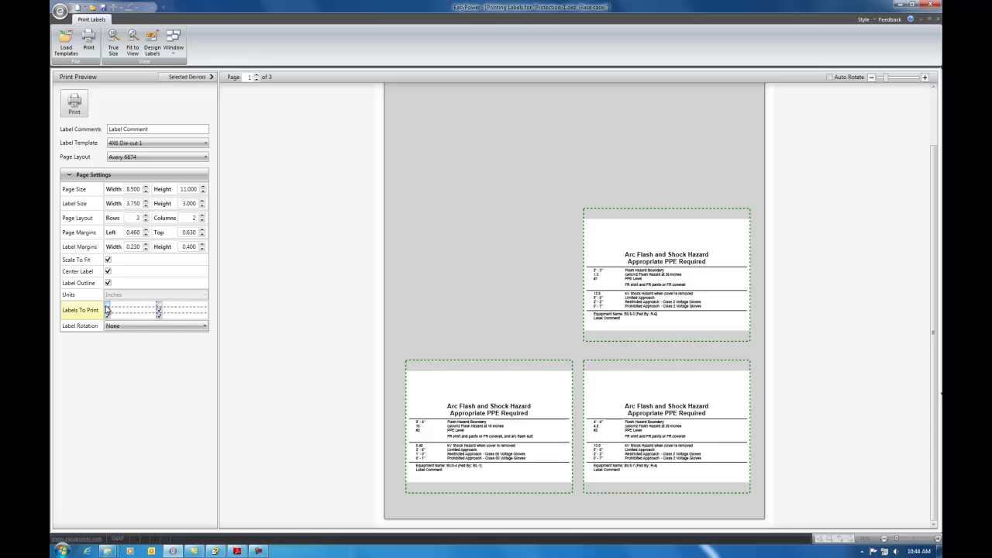
{"action": "left_click", "coordinate": [108, 308]}
{"action": "left_click", "coordinate": [108, 313]}
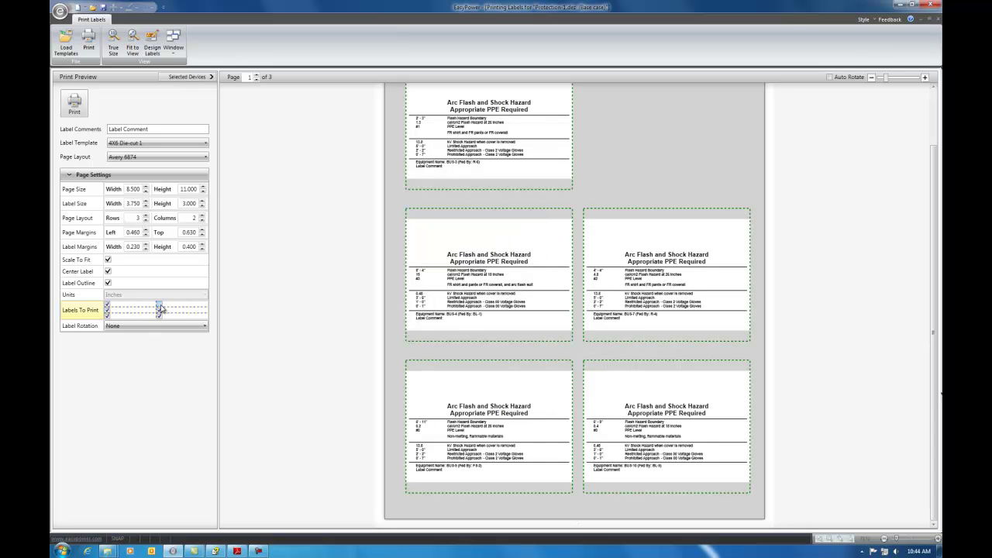
{"action": "left_click", "coordinate": [159, 307]}
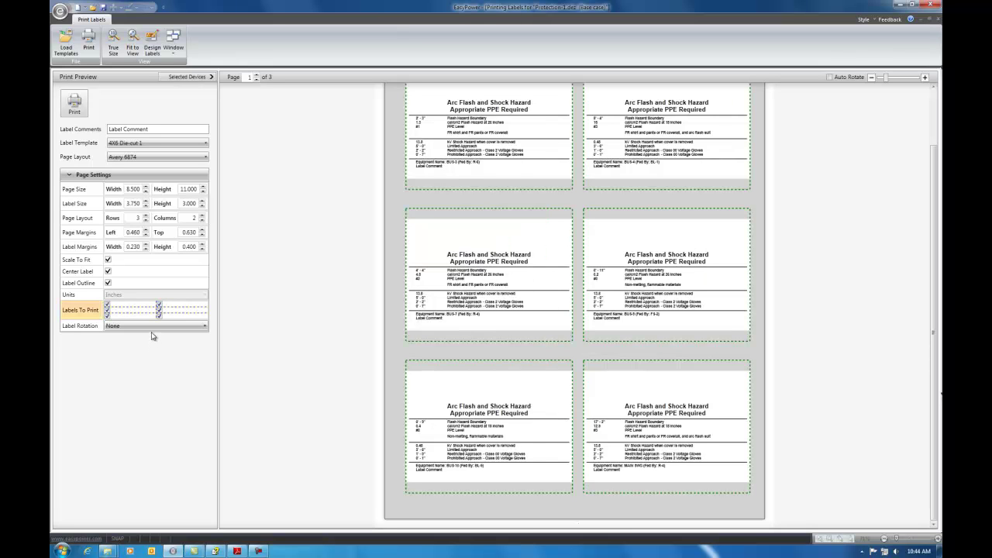
- Try 90° Clockwise label rotation, revert it to None, and collapse Page Settings
{"action": "left_click", "coordinate": [152, 327]}
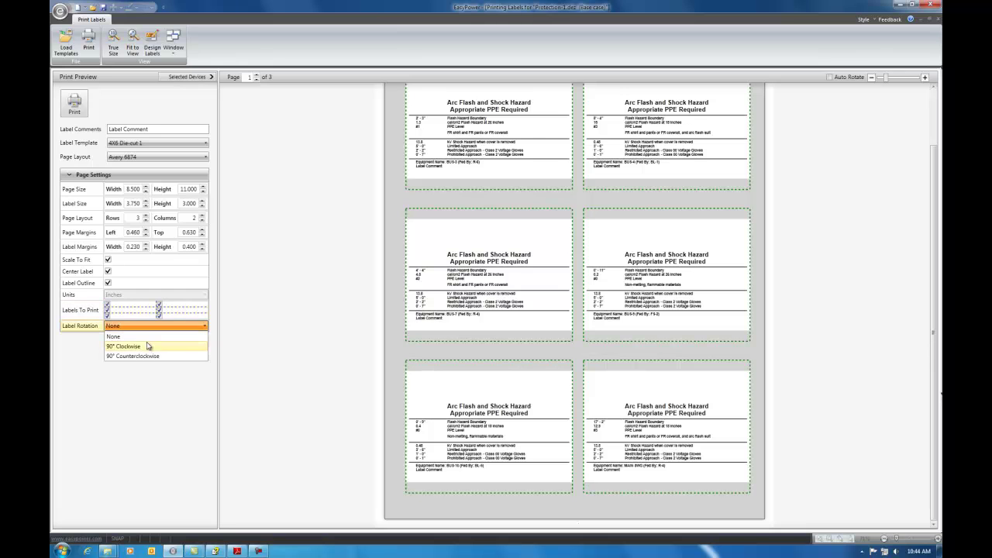
{"action": "left_click", "coordinate": [146, 349]}
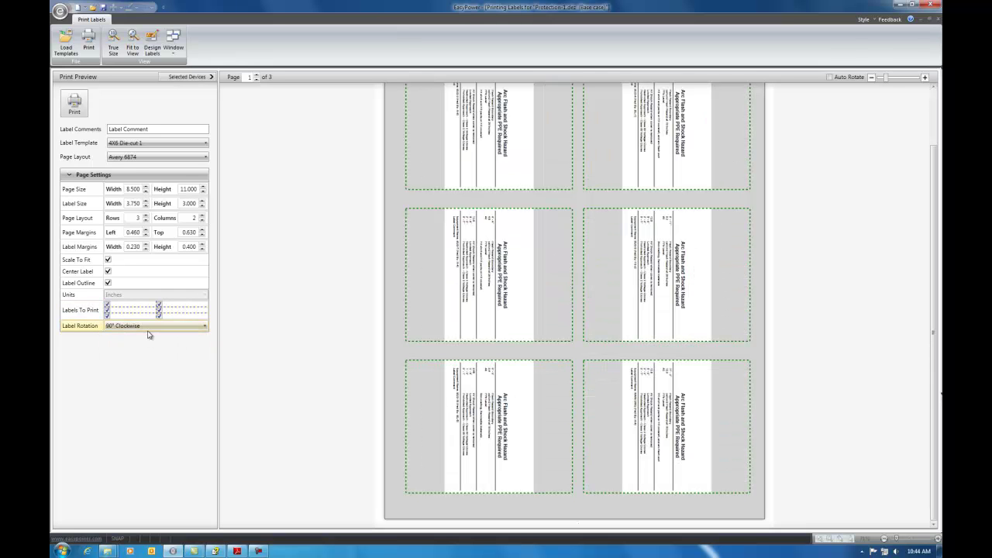
{"action": "left_click", "coordinate": [149, 330]}
{"action": "left_click", "coordinate": [142, 338]}
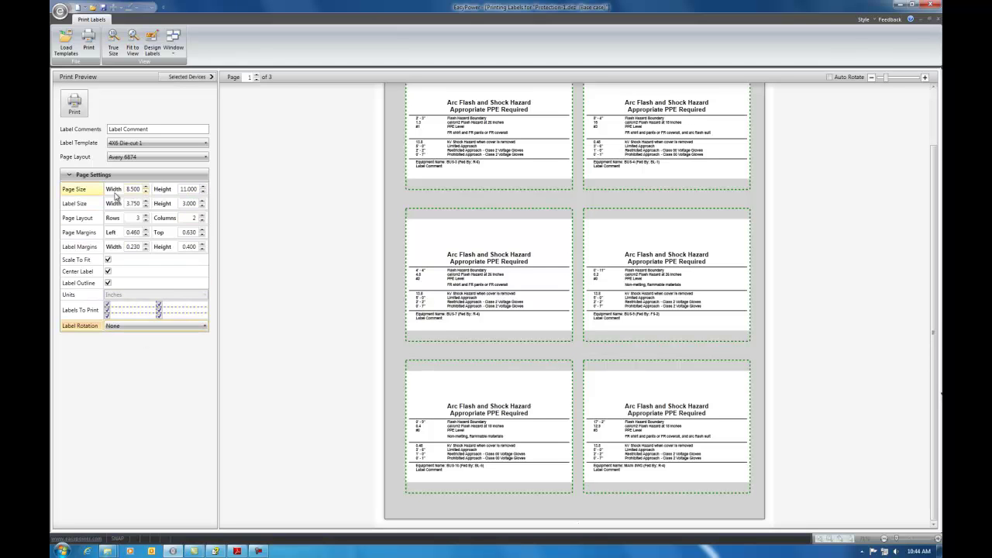
{"action": "left_click", "coordinate": [72, 175]}
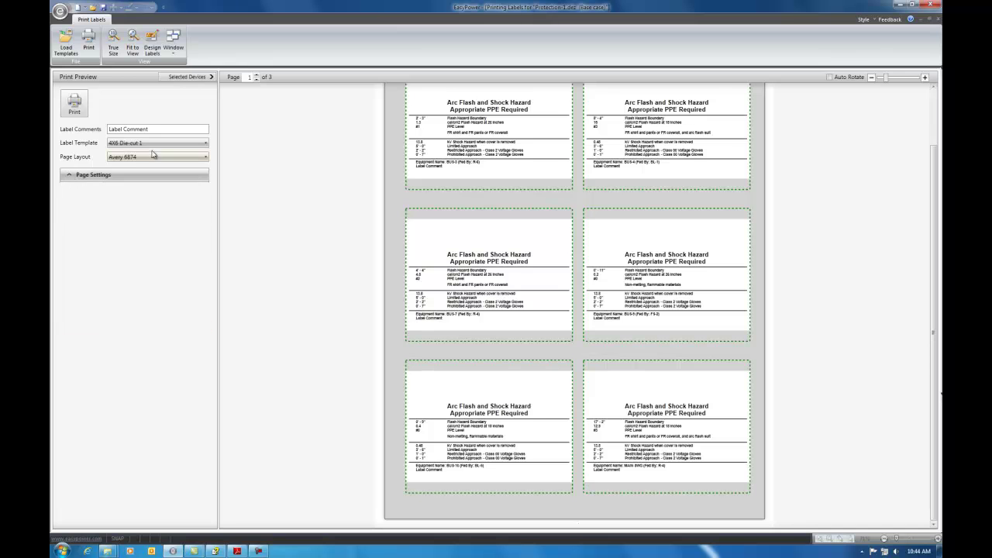
- Label only BUS-10 (2 copies), REFINER (1 copy) and PNL-1 (4 copies)
{"action": "left_click", "coordinate": [210, 77]}
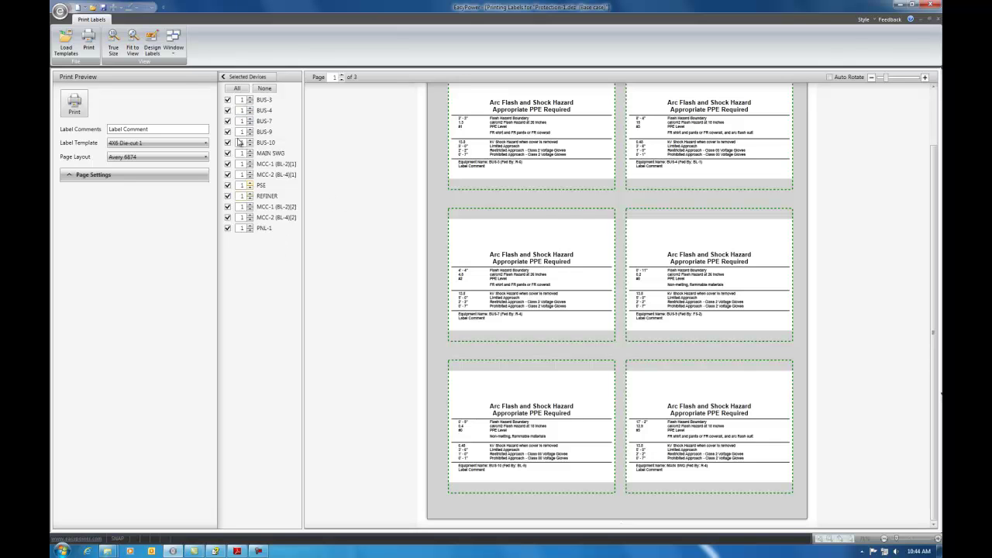
{"action": "left_click", "coordinate": [264, 89]}
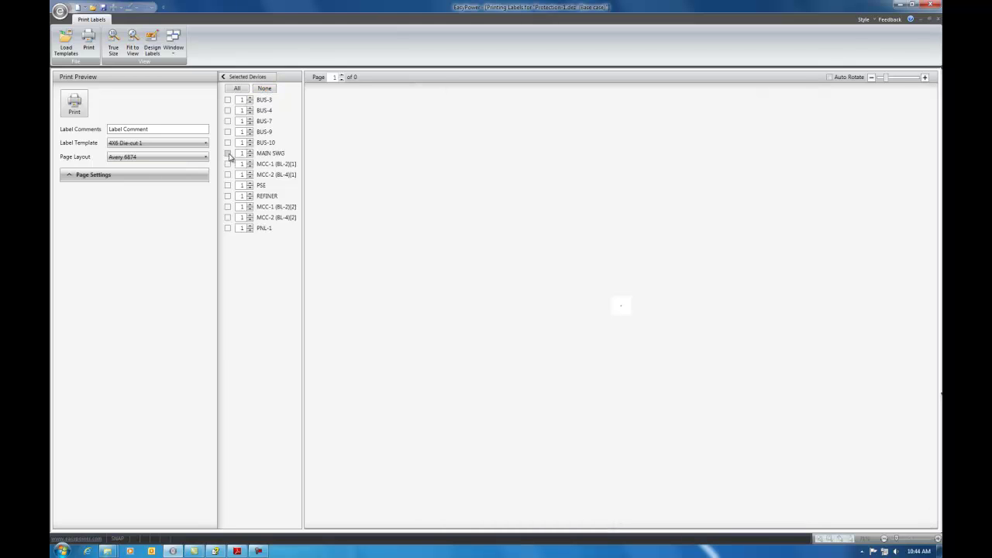
{"action": "left_click", "coordinate": [228, 142]}
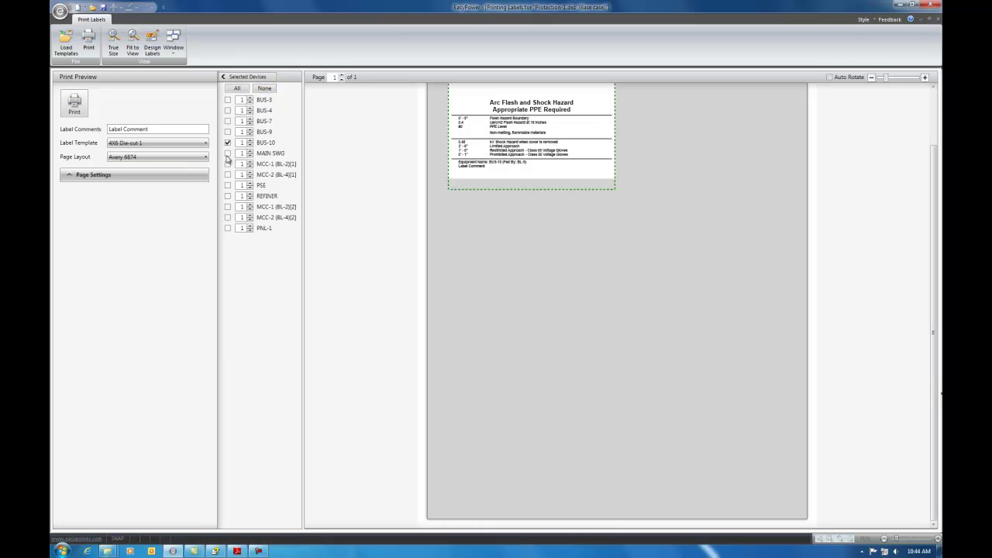
{"action": "left_click", "coordinate": [228, 197]}
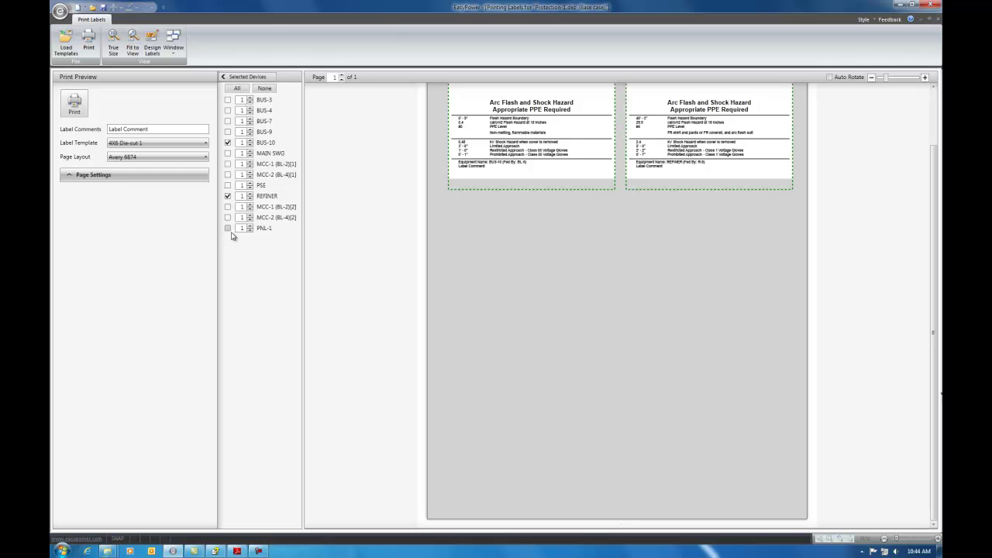
{"action": "left_click", "coordinate": [228, 229]}
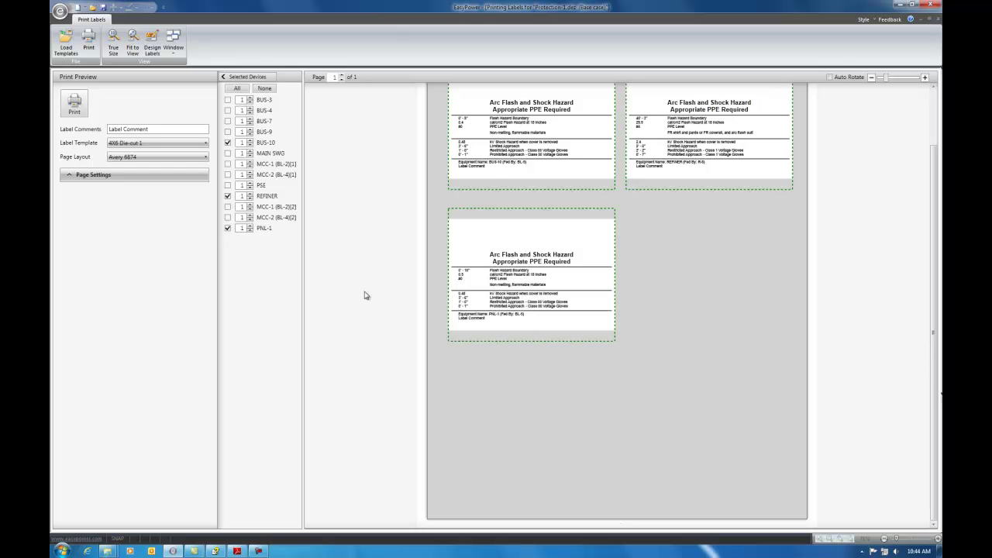
{"action": "left_click", "coordinate": [251, 142]}
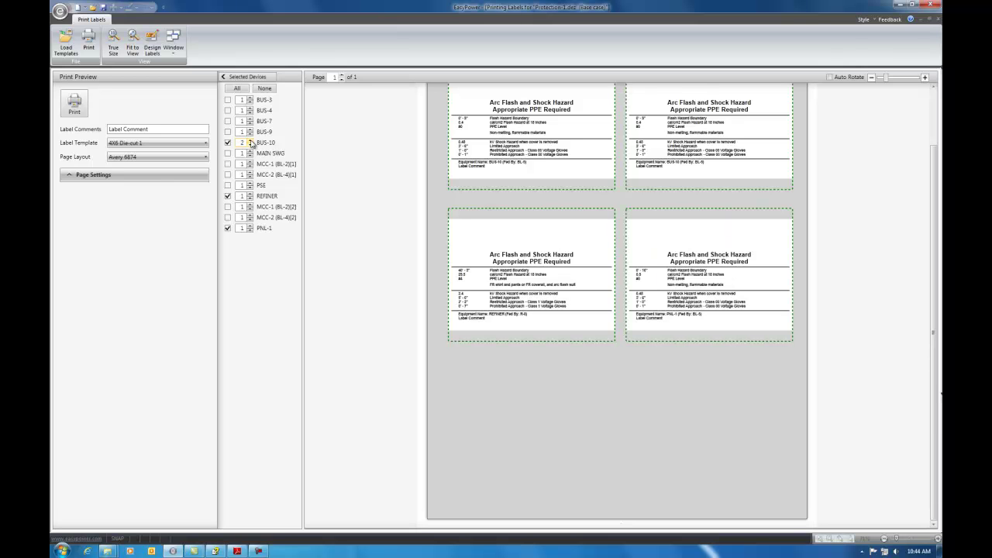
{"action": "left_click", "coordinate": [250, 226]}
{"action": "left_click", "coordinate": [249, 227]}
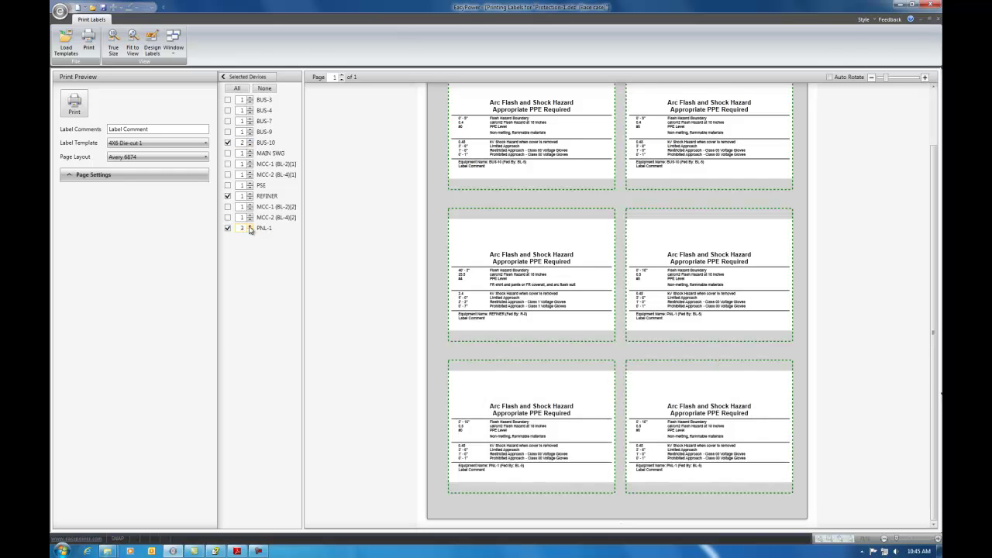
- Collapse the device list, preview page 2 and back to page 1, then re-expand Selected Devices
{"action": "left_click", "coordinate": [243, 78]}
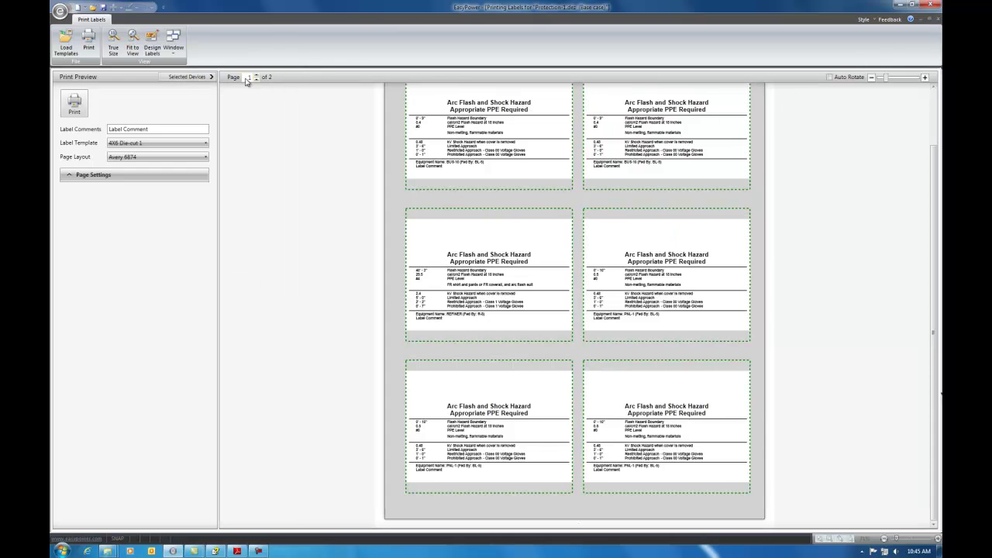
{"action": "left_click", "coordinate": [257, 76]}
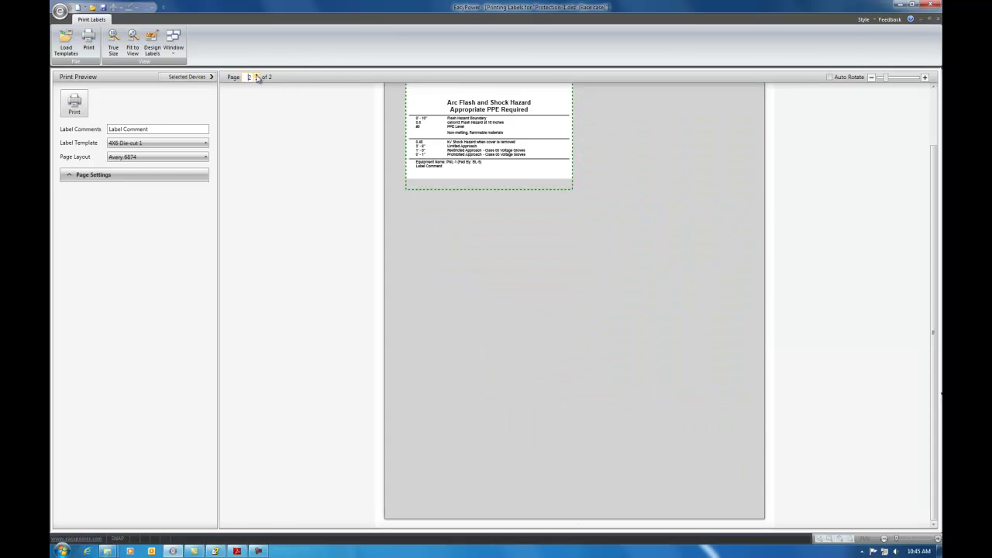
{"action": "left_click", "coordinate": [257, 79]}
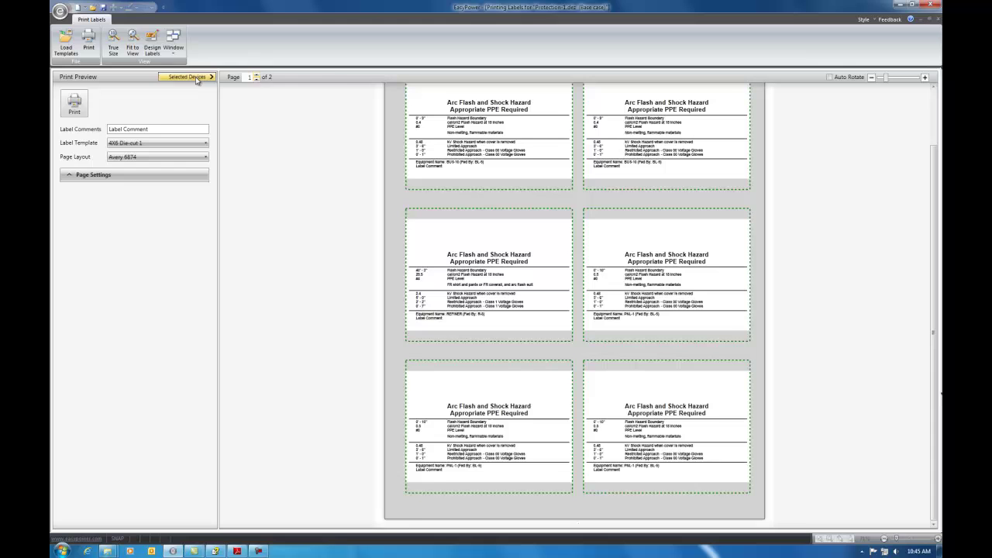
{"action": "left_click", "coordinate": [195, 77]}
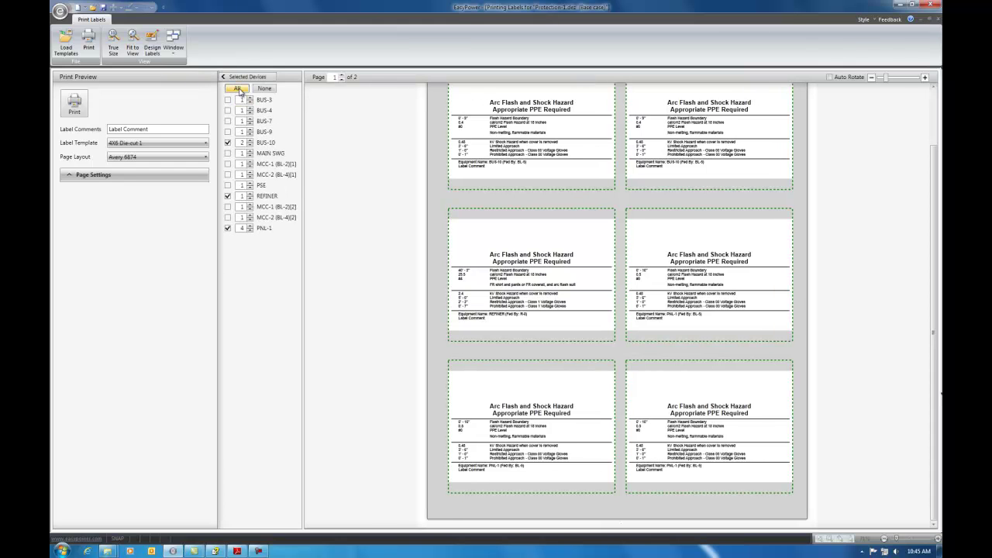
- Select all devices for labelling and page through the three preview pages
{"action": "left_click", "coordinate": [238, 90]}
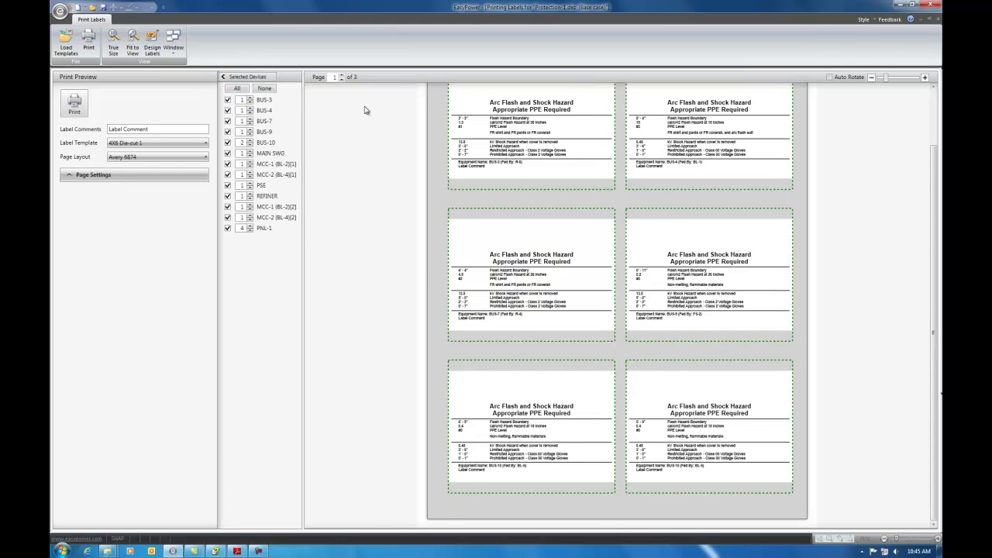
{"action": "left_click", "coordinate": [342, 75]}
{"action": "left_click", "coordinate": [342, 76]}
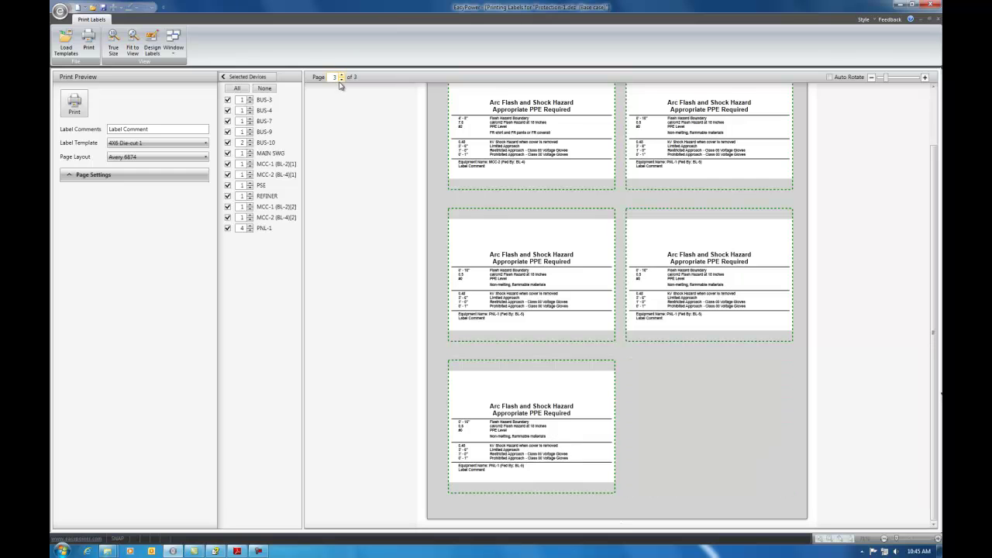
{"action": "left_click", "coordinate": [342, 79]}
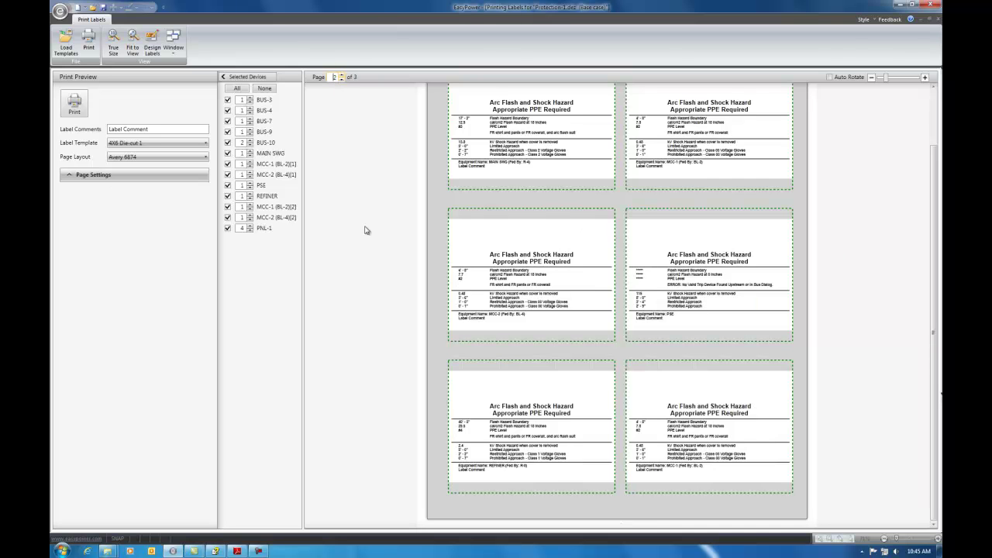
- Turn off Label Outline in Page Settings and collapse the Selected Devices list
{"action": "left_click", "coordinate": [69, 177]}
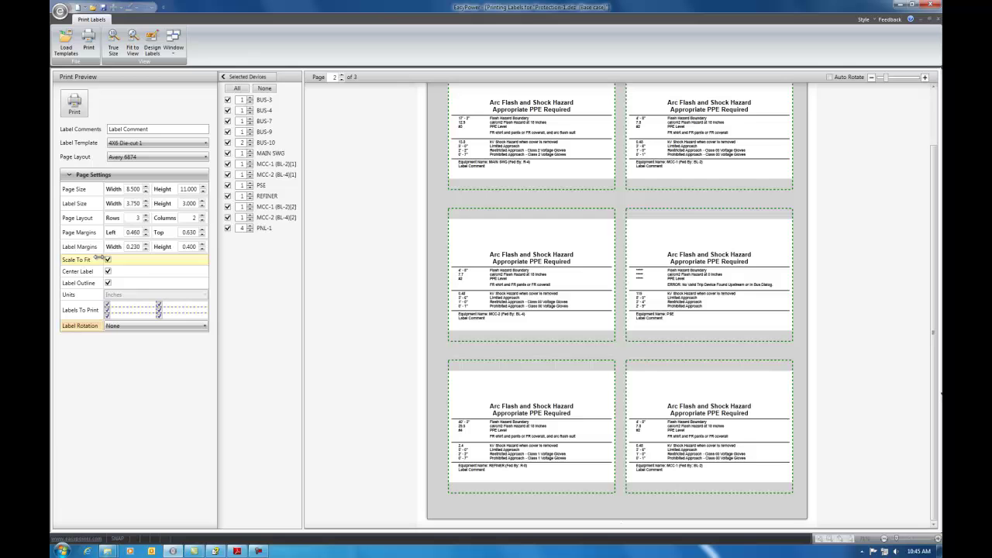
{"action": "left_click", "coordinate": [108, 284]}
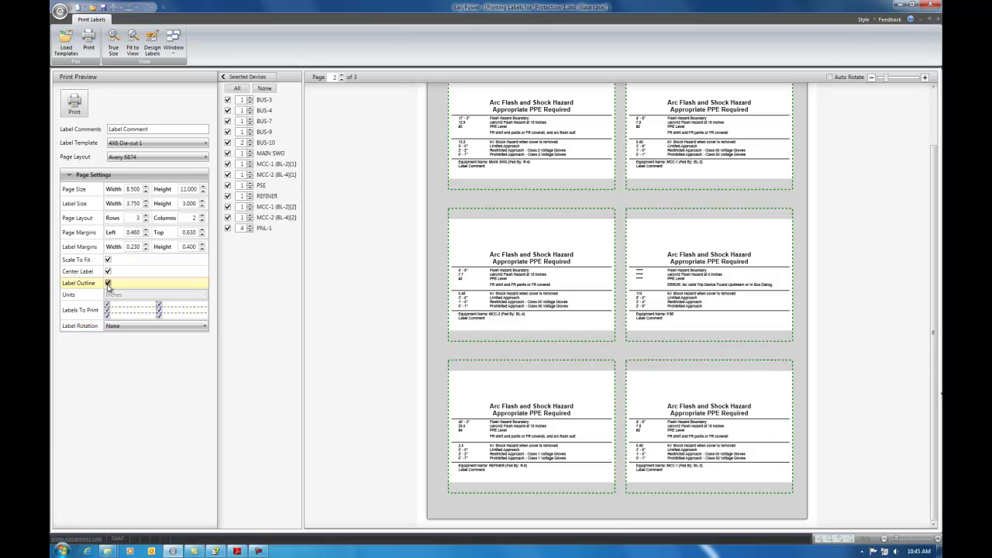
{"action": "left_click", "coordinate": [236, 76]}
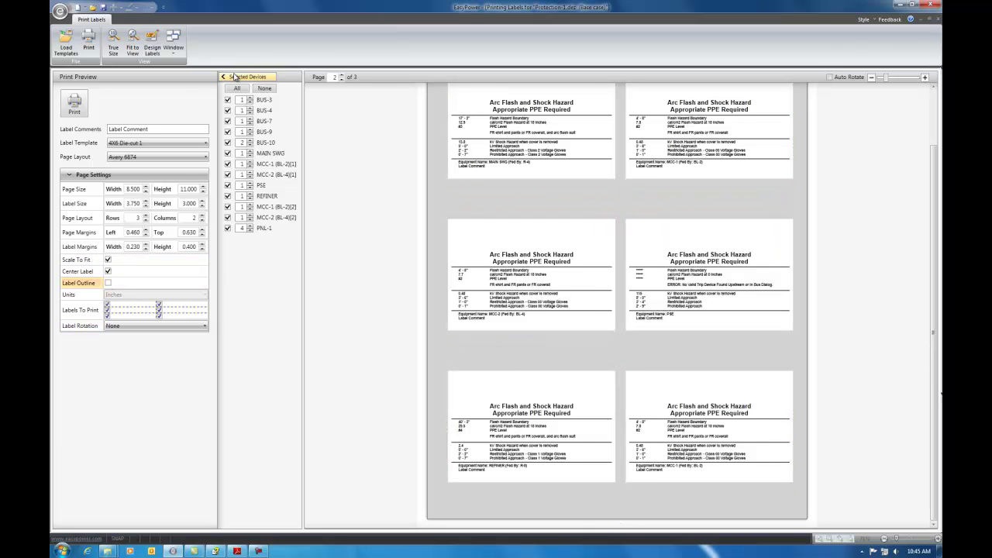
- Switch the labels to the 4x6 - 90° Clockwise page layout with Auto Rotate turned on
{"action": "left_click", "coordinate": [90, 178]}
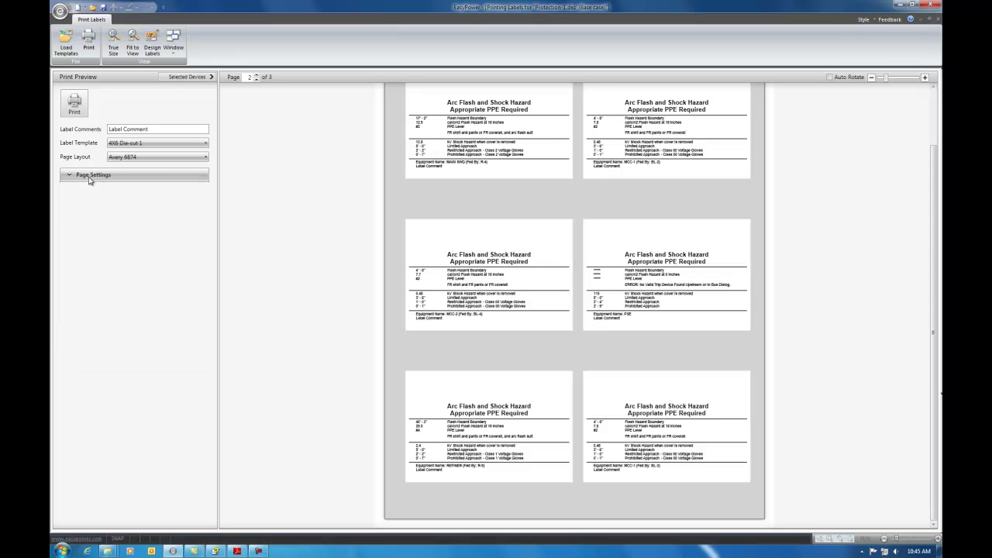
{"action": "left_click", "coordinate": [173, 159]}
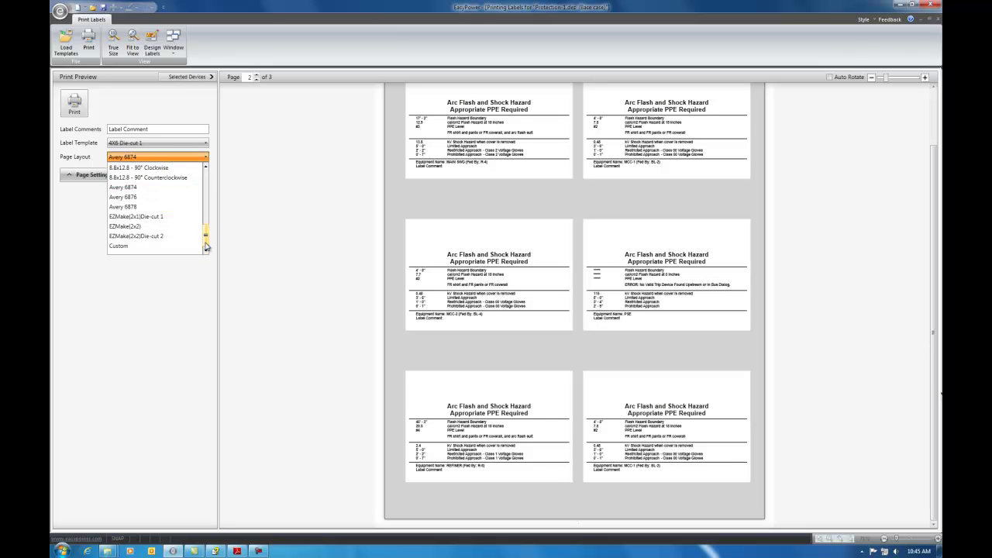
{"action": "left_click", "coordinate": [206, 243]}
{"action": "left_click_drag", "start_coordinate": [206, 244], "coordinate": [208, 176]}
{"action": "left_click", "coordinate": [132, 178]}
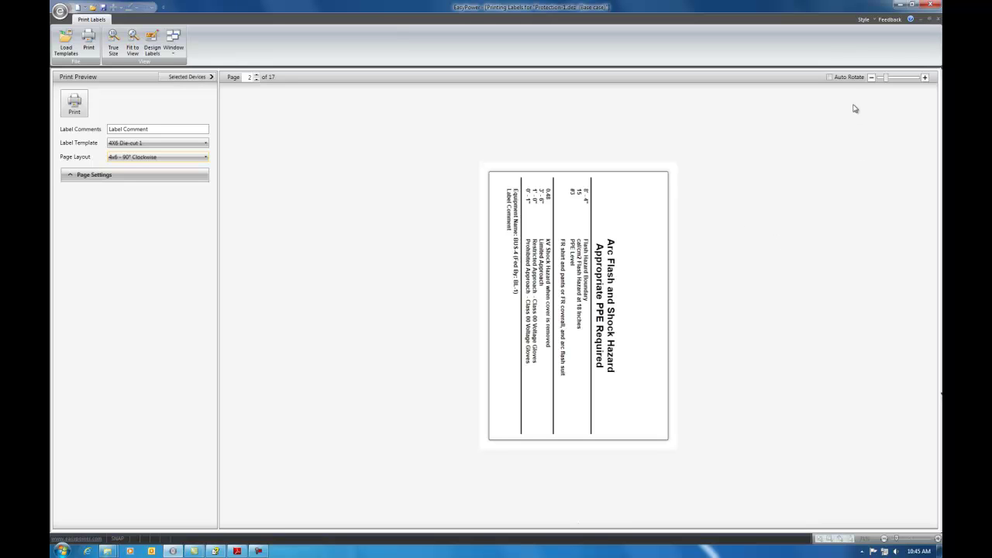
{"action": "left_click", "coordinate": [830, 77]}
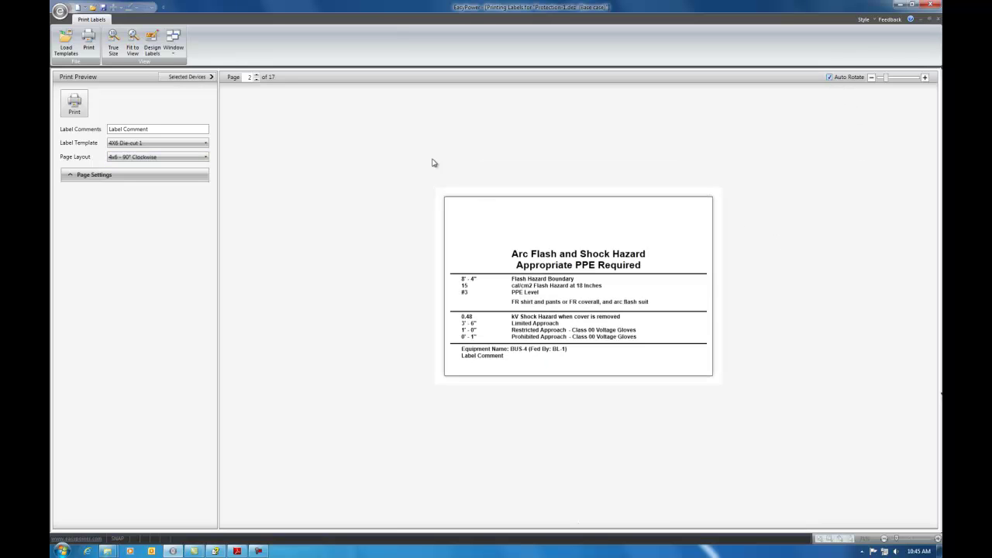
- Advance the preview to the REFINER label on page 11 of 17
{"action": "left_click", "coordinate": [257, 75]}
{"action": "left_click", "coordinate": [256, 75]}
{"action": "left_click", "coordinate": [257, 75]}
{"action": "left_click", "coordinate": [257, 75]}
{"action": "left_click", "coordinate": [257, 75]}
{"action": "left_click", "coordinate": [257, 75]}
{"action": "left_click", "coordinate": [256, 75]}
{"action": "left_click", "coordinate": [256, 75]}
{"action": "left_click", "coordinate": [257, 76]}
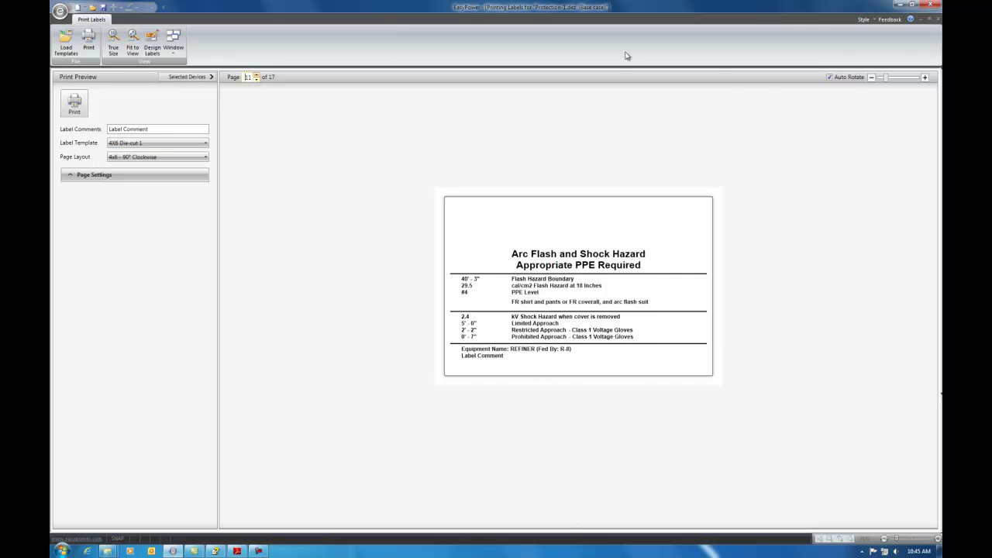
- Turn Auto Rotate off, zoom in, then show the label at True Size and fit it to the view
{"action": "left_click", "coordinate": [831, 77]}
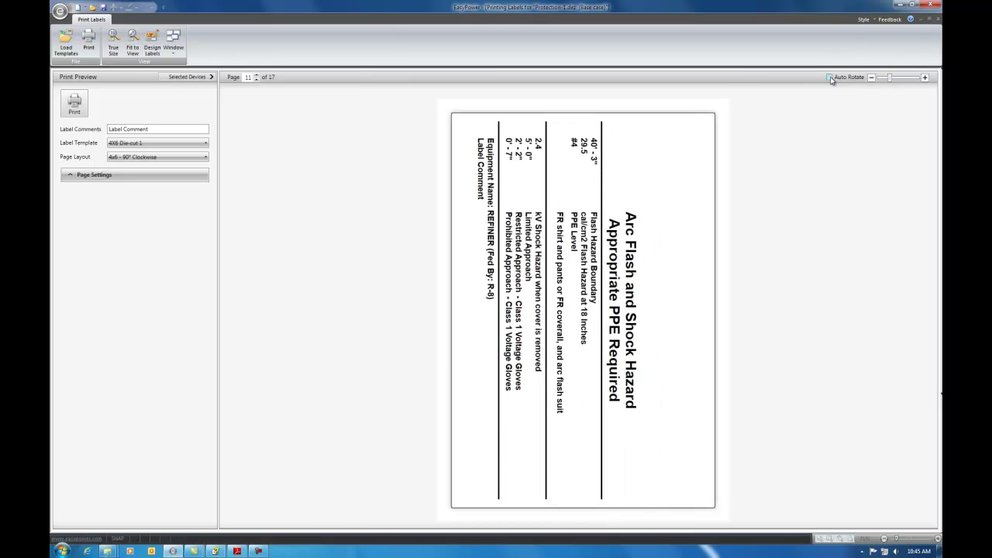
{"action": "mouse_move", "coordinate": [893, 80]}
{"action": "left_mouse_down"}
{"action": "mouse_move", "coordinate": [909, 82]}
{"action": "mouse_move", "coordinate": [898, 80]}
{"action": "left_mouse_up"}
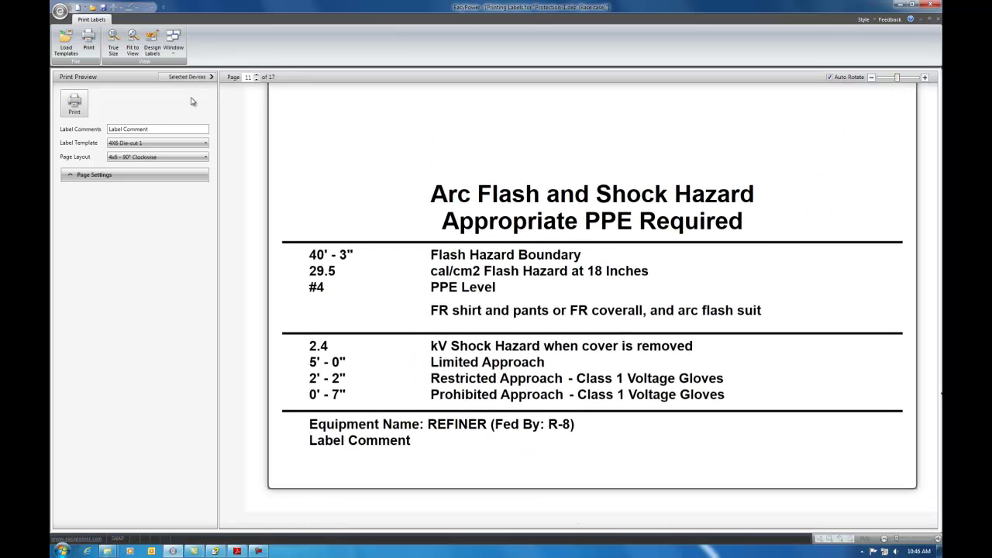
{"action": "left_click", "coordinate": [113, 51]}
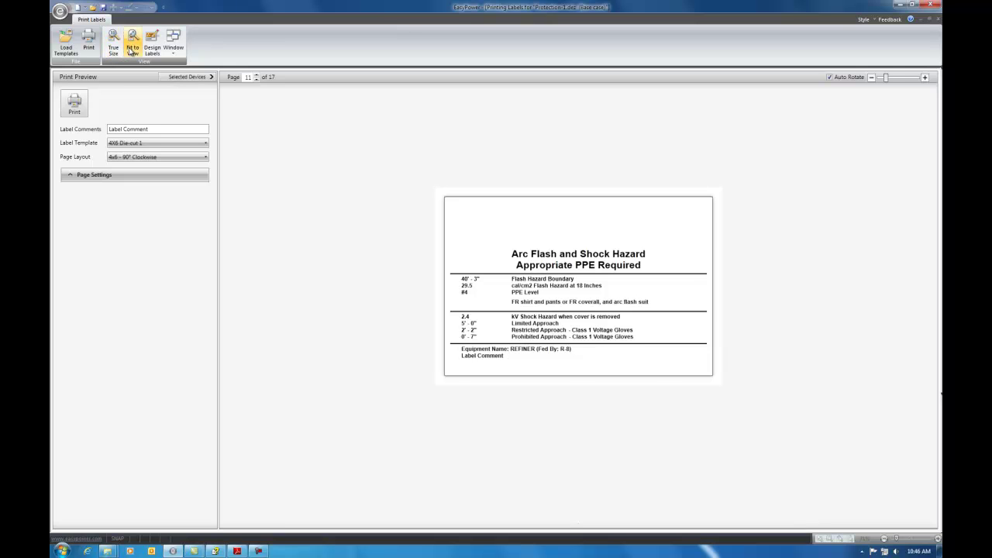
{"action": "left_click", "coordinate": [132, 50]}
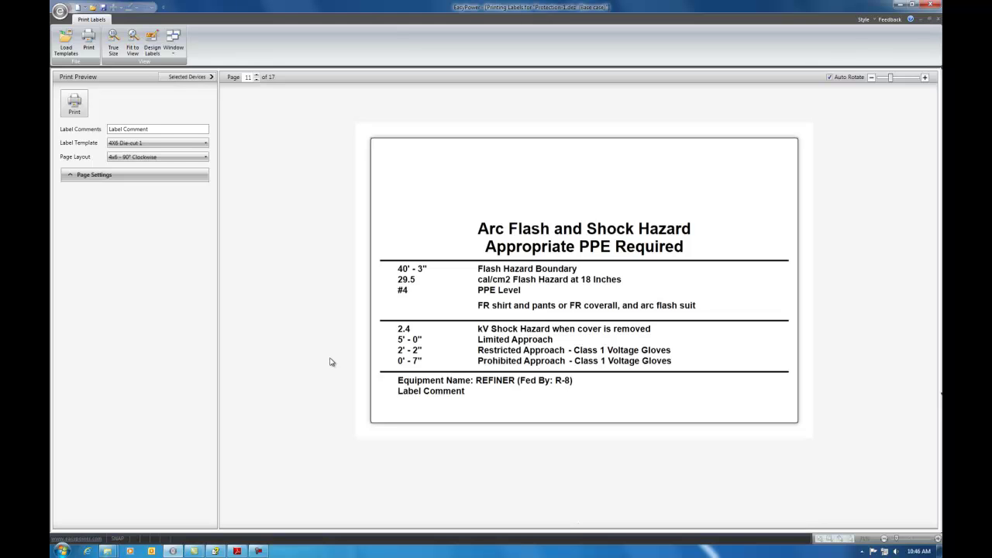
{"action": "left_click", "coordinate": [174, 147]}
{"action": "left_click", "coordinate": [176, 153]}
- Print all labels through PDFCreator and save the PDF to the Desktop
{"action": "left_click", "coordinate": [75, 103]}
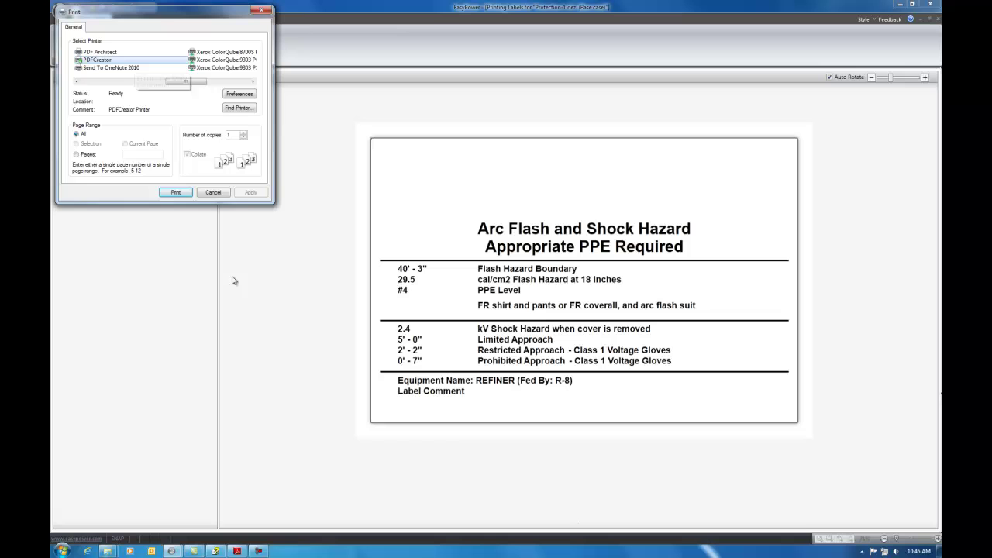
{"action": "left_click", "coordinate": [177, 193]}
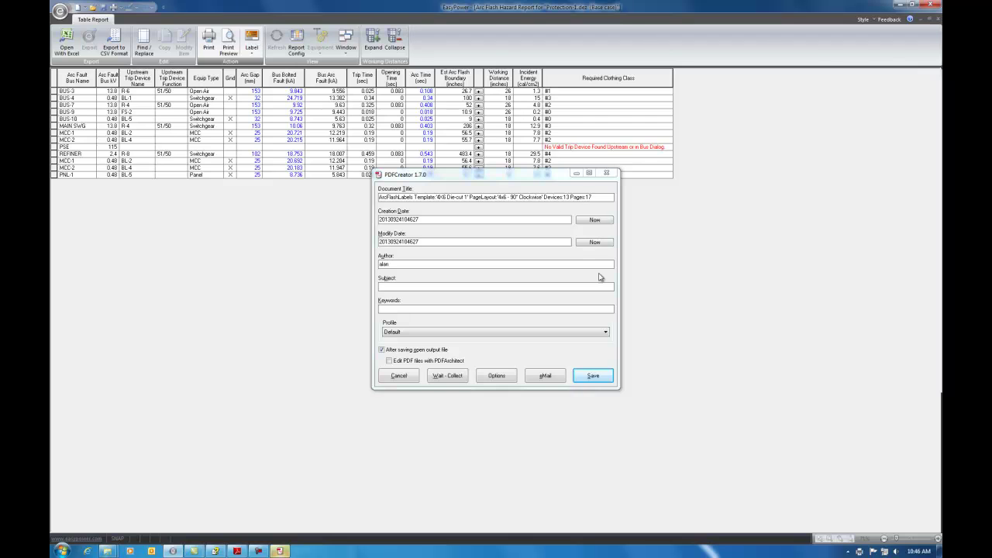
{"action": "left_click", "coordinate": [595, 377]}
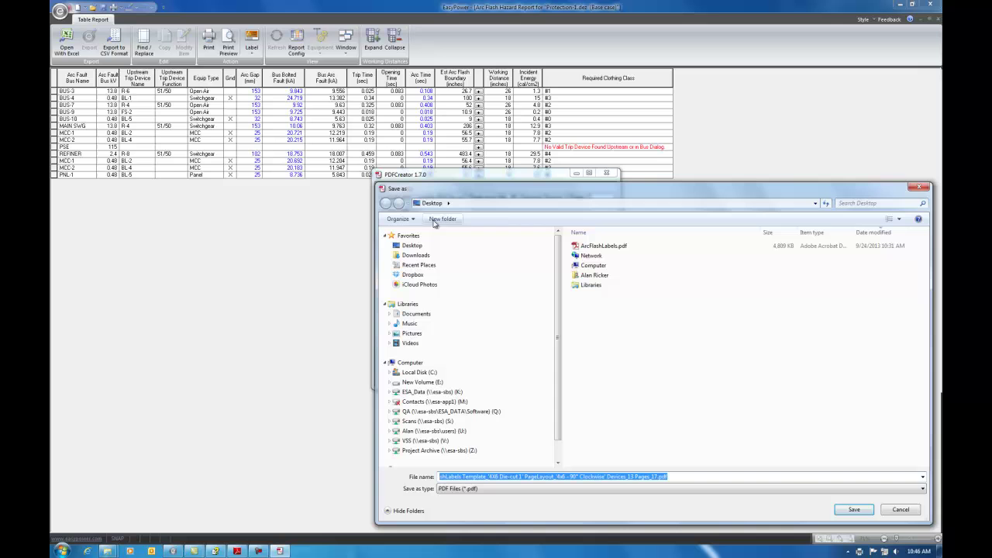
{"action": "left_click", "coordinate": [853, 509]}
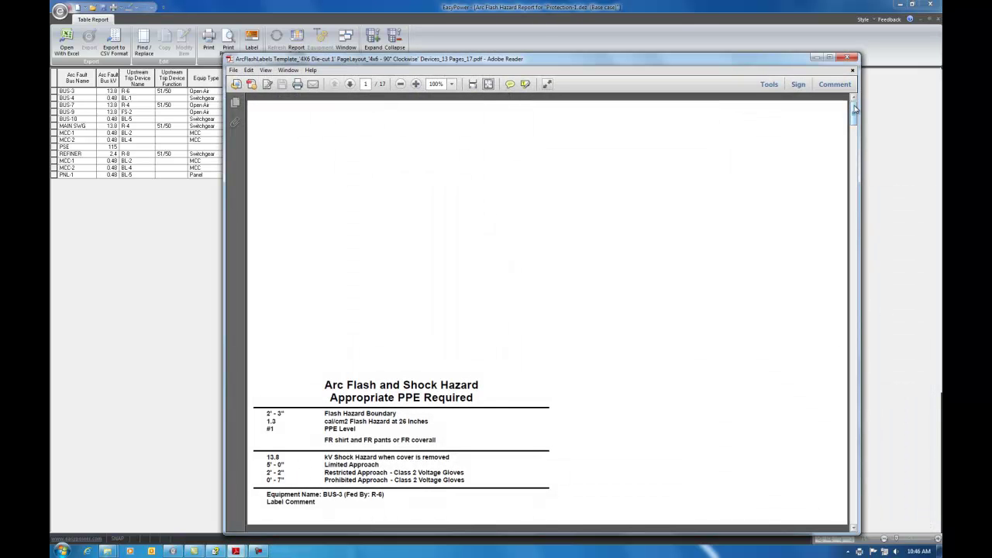
- Scroll through the label PDF in Adobe Reader, starting from the BUS-3 label
{"action": "left_click_drag", "start_coordinate": [853, 113], "coordinate": [841, 82]}
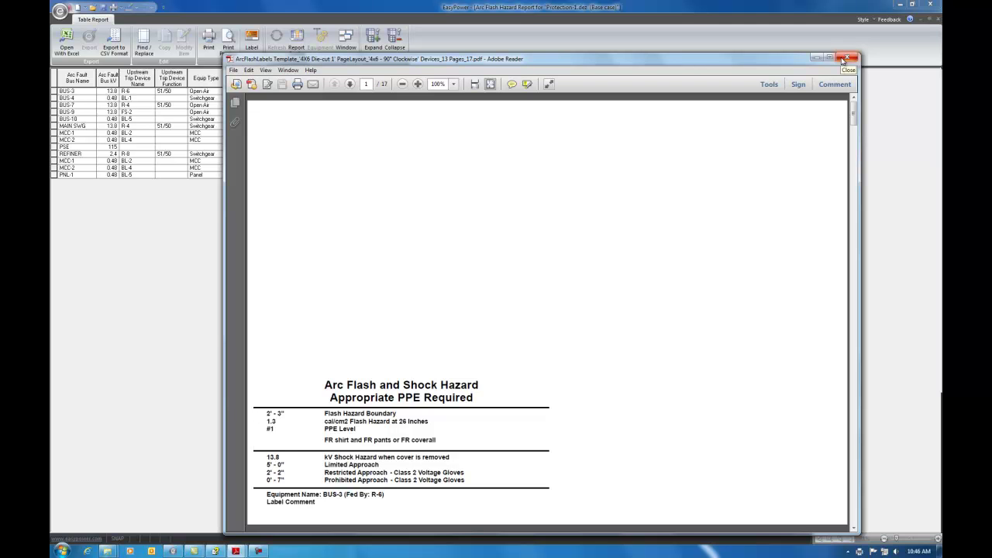
{"action": "left_click", "coordinate": [845, 59]}
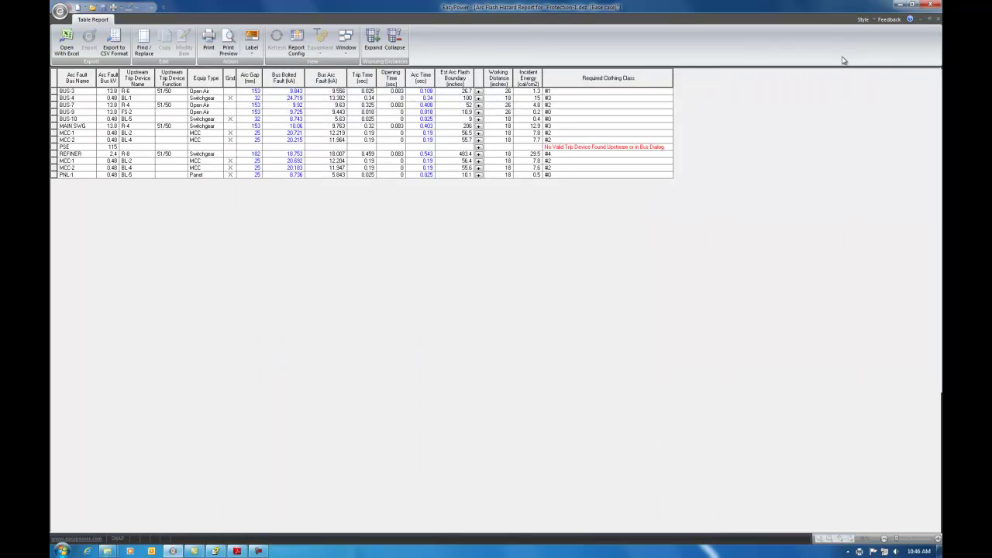